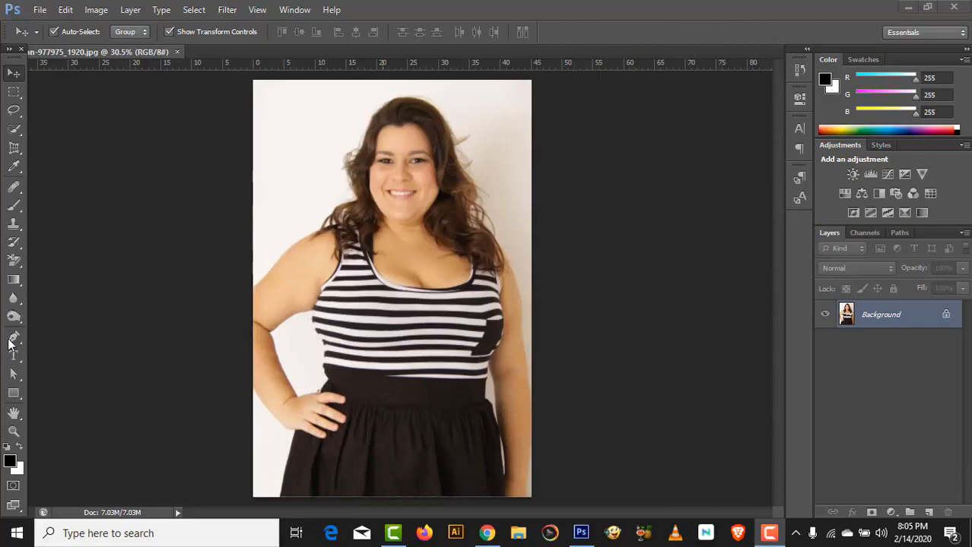
Step: Set the Pen tool to Path mode and duplicate the Background layer
{"action": "left_click", "coordinate": [11, 340]}
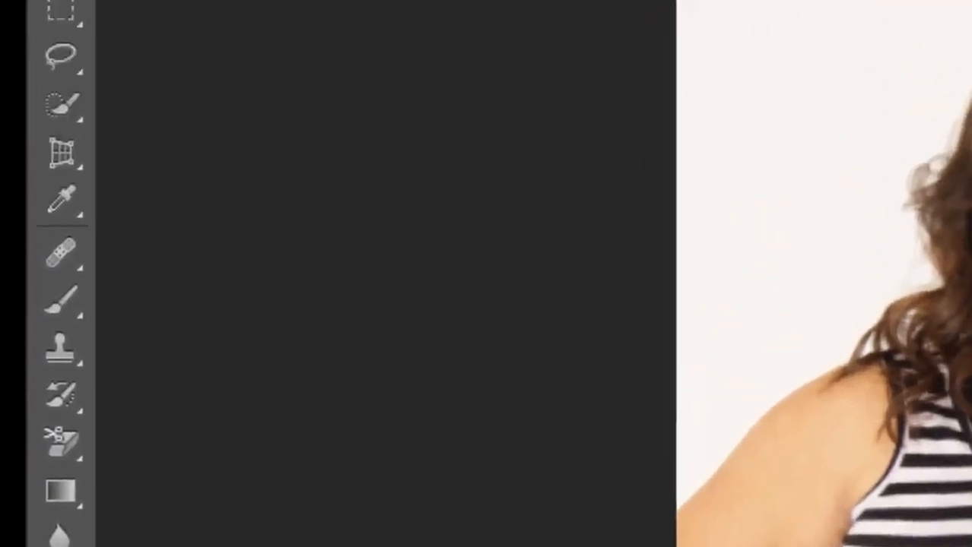
{"action": "left_click", "coordinate": [280, 125]}
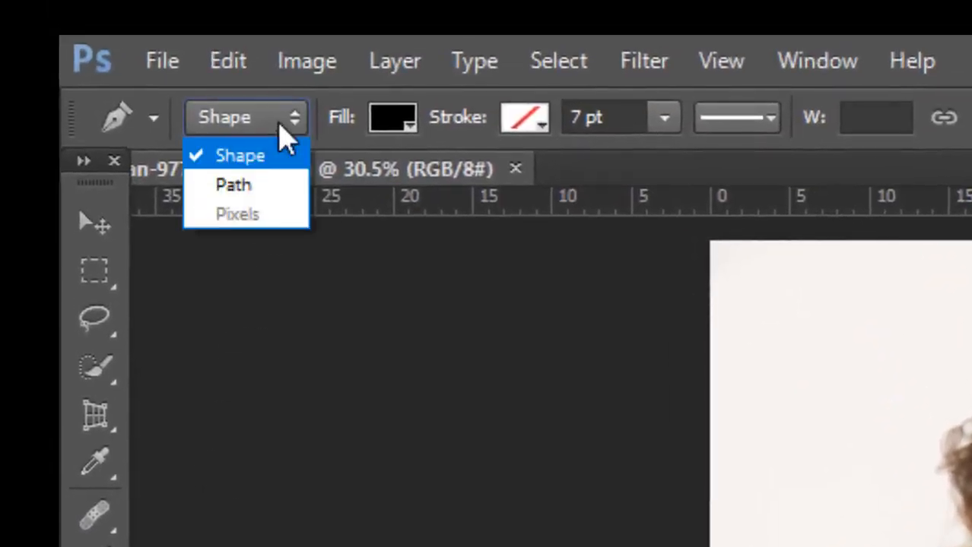
{"action": "left_click", "coordinate": [262, 188]}
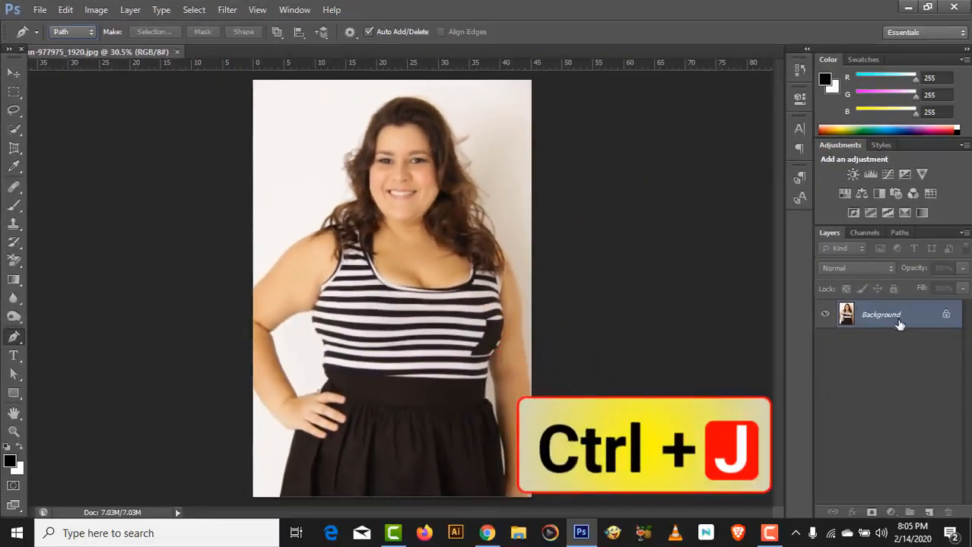
{"action": "left_click_drag", "start_coordinate": [898, 323], "coordinate": [930, 513]}
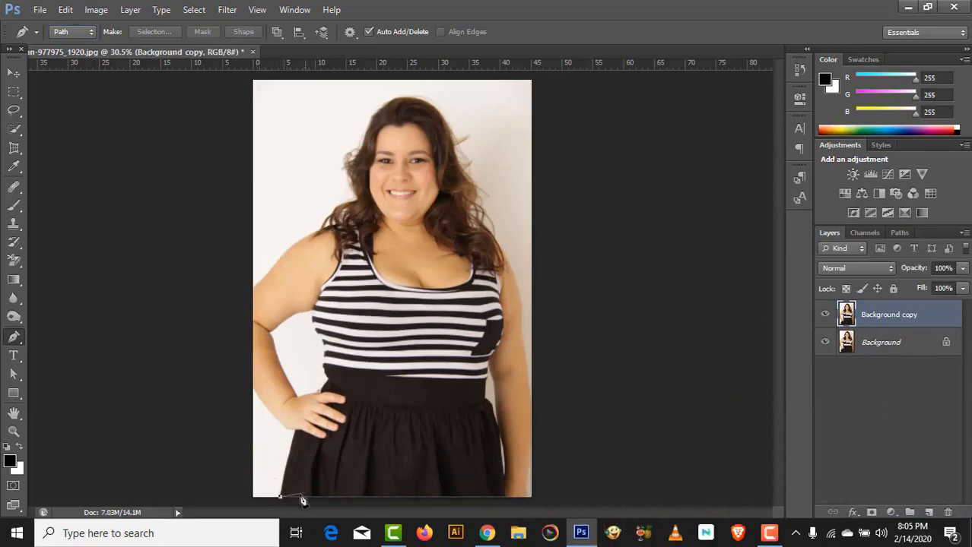
Step: Start a pen path at the skirt's left hem corner and trace up the skirt's edge and around the hand on the hip
{"action": "scroll", "coordinate": [281, 495], "scroll_direction": "up", "scroll_amount": 14}
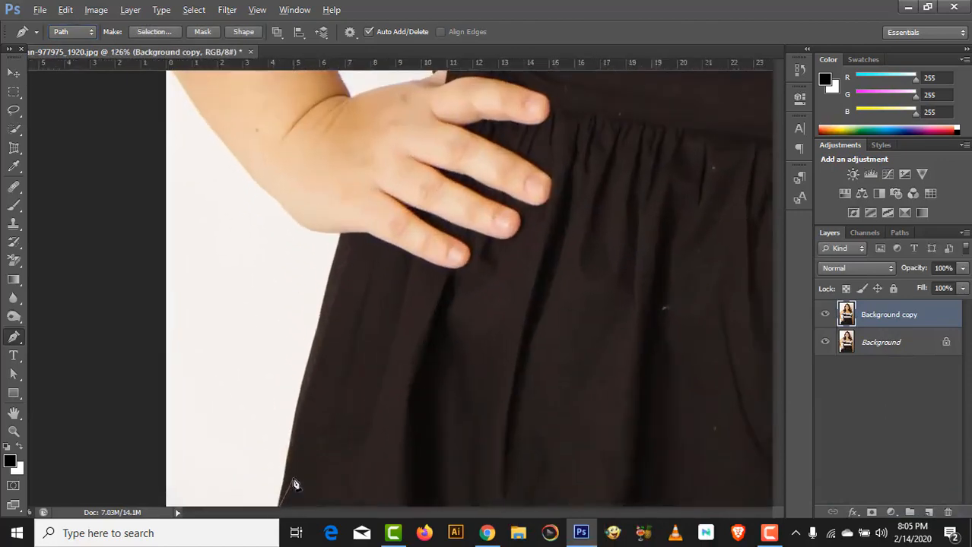
{"action": "scroll", "coordinate": [293, 480], "scroll_direction": "down", "scroll_amount": 2}
{"action": "left_click", "coordinate": [338, 180]}
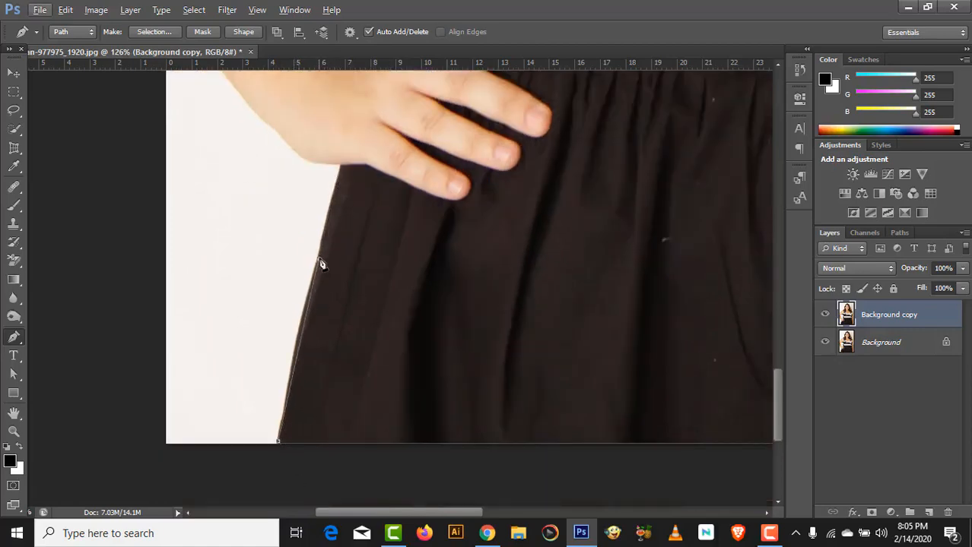
{"action": "left_click_drag", "start_coordinate": [323, 245], "coordinate": [328, 241]}
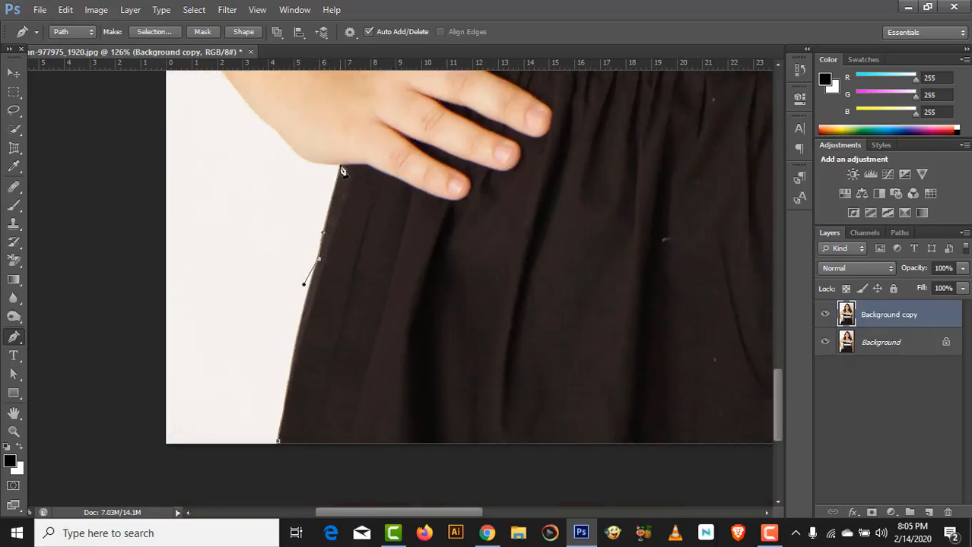
{"action": "left_click_drag", "start_coordinate": [306, 161], "coordinate": [291, 155]}
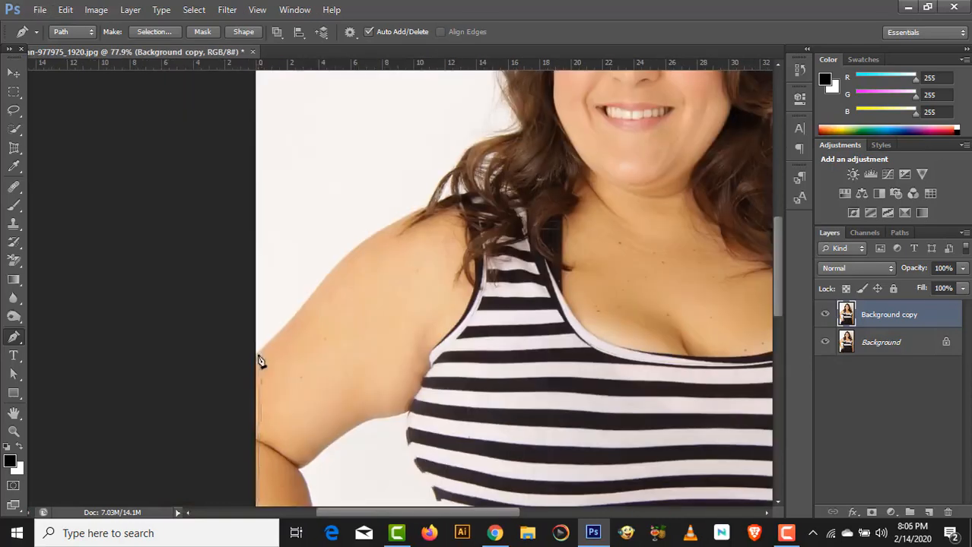
Step: Continue the path from the photo's left edge along the upper arm and shoulder to where the hair begins
{"action": "left_click", "coordinate": [258, 355]}
{"action": "left_click_drag", "start_coordinate": [257, 355], "coordinate": [274, 354]}
{"action": "scroll", "coordinate": [272, 355], "scroll_direction": "up", "scroll_amount": 4}
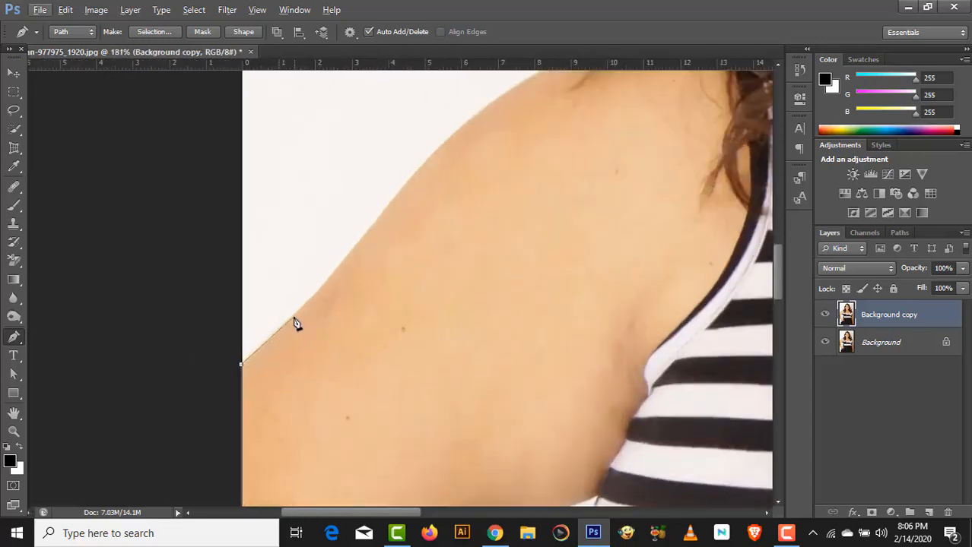
{"action": "left_click", "coordinate": [285, 324]}
{"action": "left_click_drag", "start_coordinate": [356, 249], "coordinate": [372, 228]}
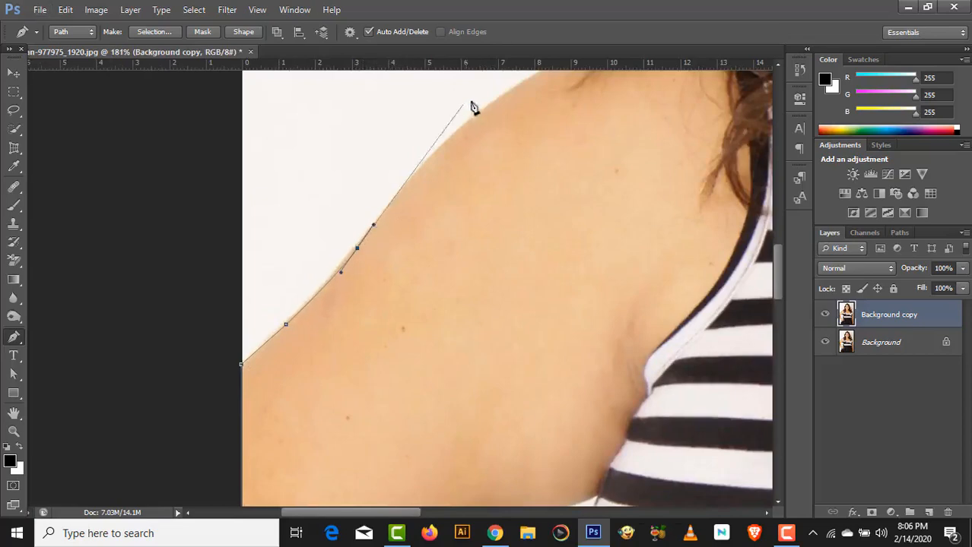
{"action": "left_click_drag", "start_coordinate": [516, 90], "coordinate": [588, 90]}
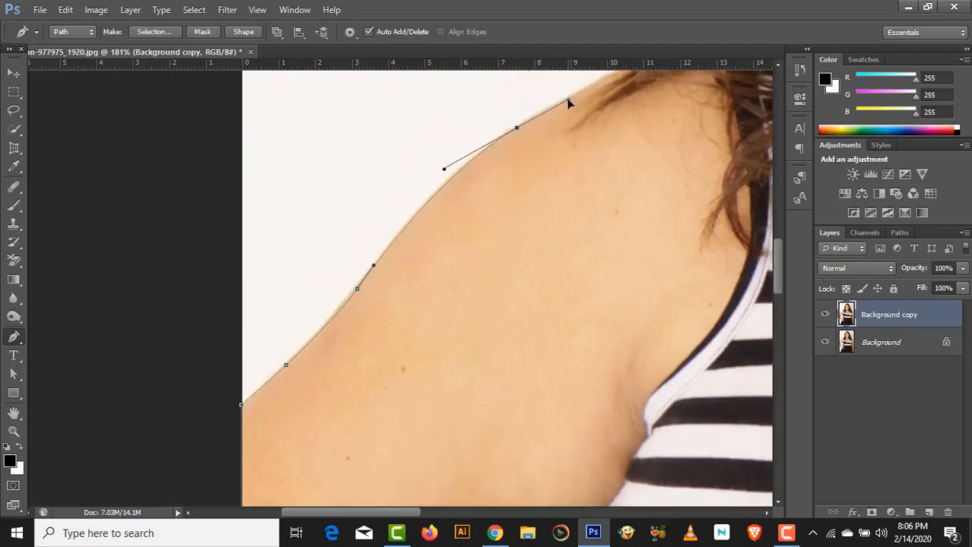
{"action": "left_click_drag", "start_coordinate": [553, 168], "coordinate": [382, 330]}
{"action": "left_click", "coordinate": [433, 260]}
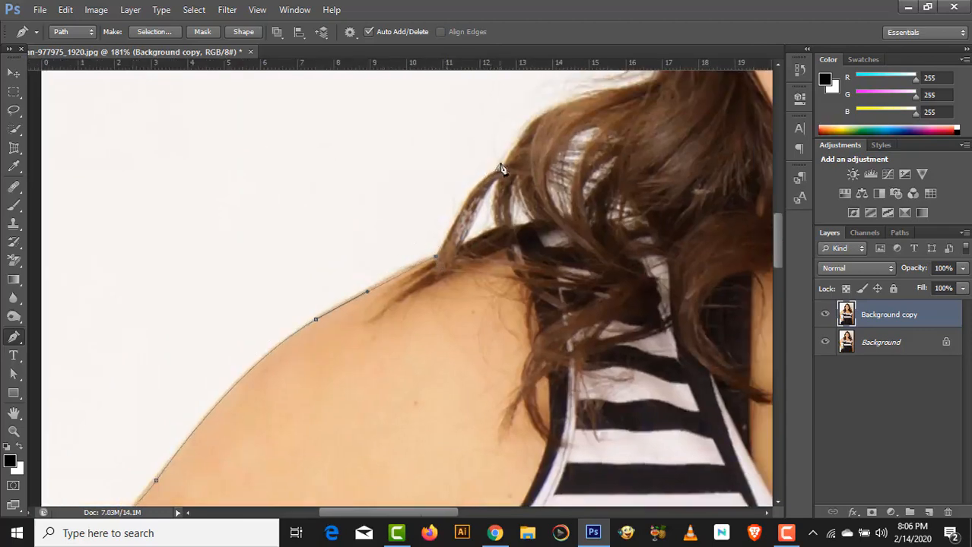
Step: Trace the path loosely around the hair on the left side, from the shoulder up to beside the forehead
{"action": "left_click_drag", "start_coordinate": [527, 149], "coordinate": [514, 130]}
{"action": "scroll", "coordinate": [516, 181], "scroll_direction": "down", "scroll_amount": 2}
{"action": "left_click_drag", "start_coordinate": [617, 217], "coordinate": [451, 345]}
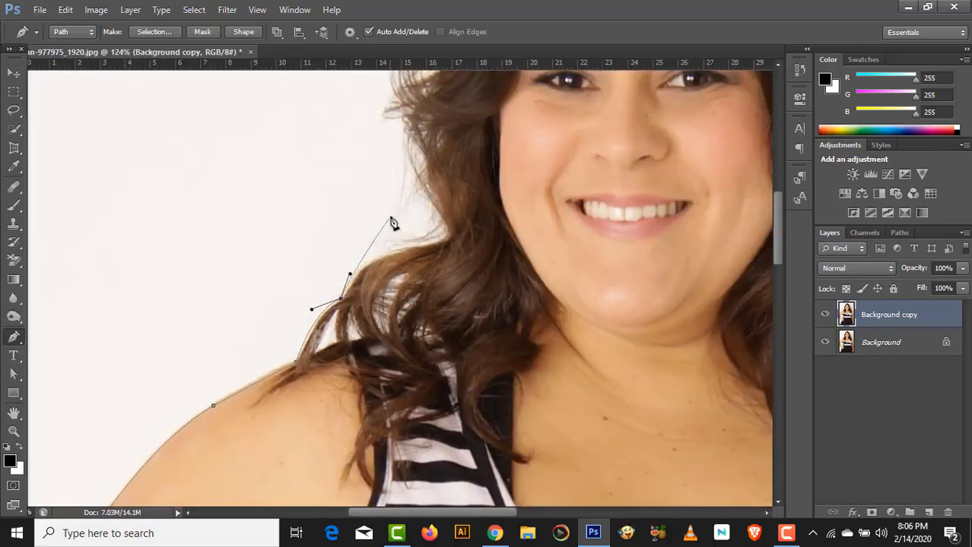
{"action": "left_click_drag", "start_coordinate": [410, 210], "coordinate": [431, 206]}
{"action": "key", "text": "ctrl+z"}
{"action": "left_click_drag", "start_coordinate": [391, 236], "coordinate": [418, 339]}
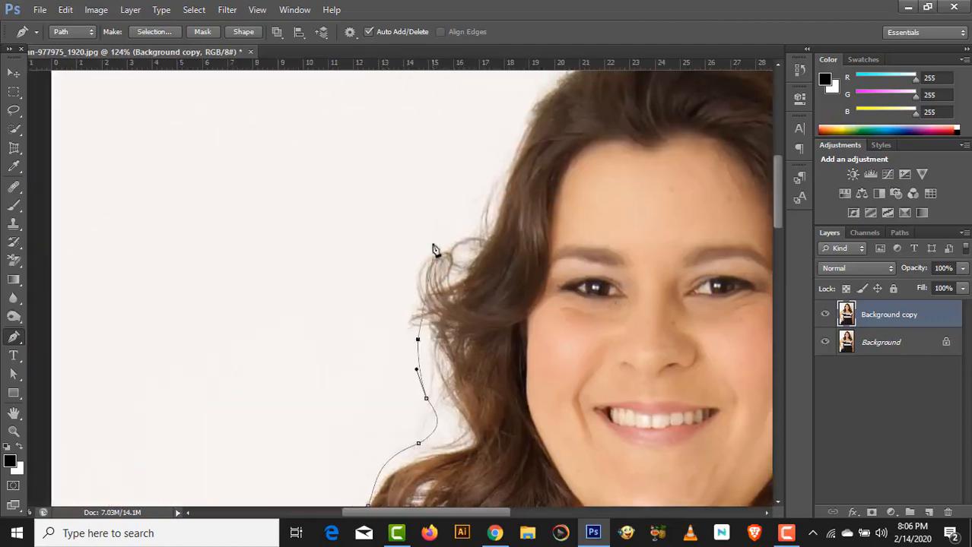
{"action": "left_click_drag", "start_coordinate": [433, 242], "coordinate": [471, 236]}
{"action": "left_click_drag", "start_coordinate": [530, 183], "coordinate": [409, 304]}
{"action": "left_click", "coordinate": [403, 254]}
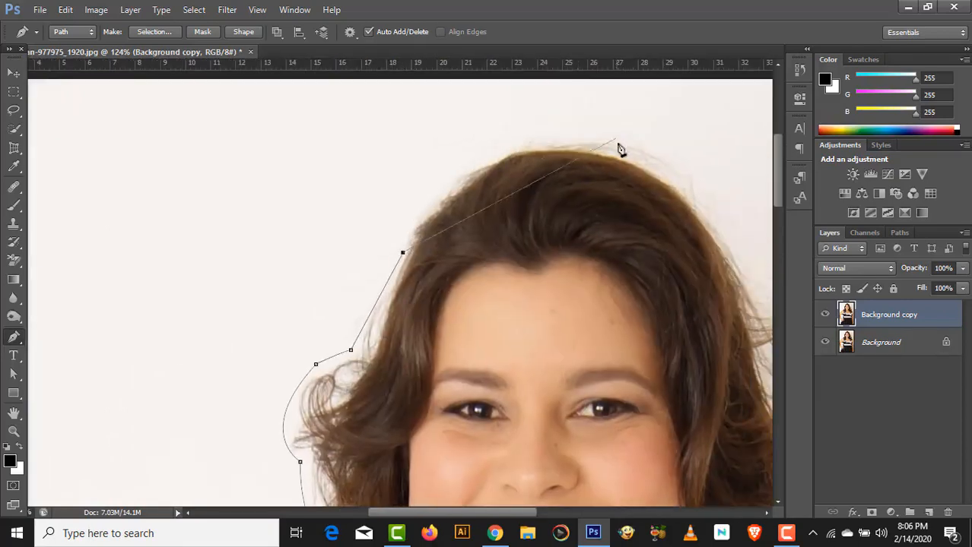
Step: Curve the path over the top of the head and around the stray hair strand on the right side
{"action": "left_click_drag", "start_coordinate": [558, 138], "coordinate": [653, 137]}
{"action": "left_click_drag", "start_coordinate": [636, 206], "coordinate": [462, 194]}
{"action": "left_click_drag", "start_coordinate": [539, 248], "coordinate": [564, 267]}
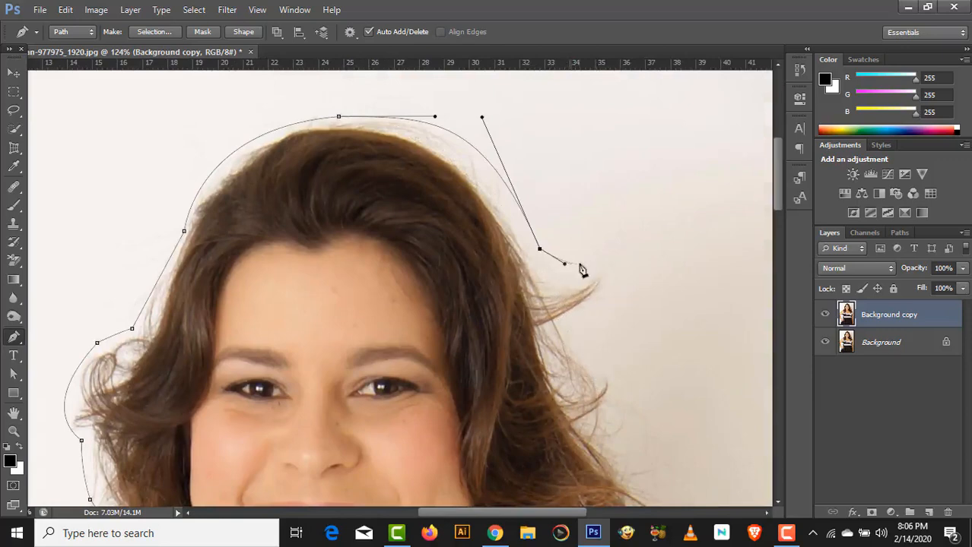
{"action": "left_click", "coordinate": [582, 269]}
{"action": "left_click_drag", "start_coordinate": [577, 325], "coordinate": [588, 343]}
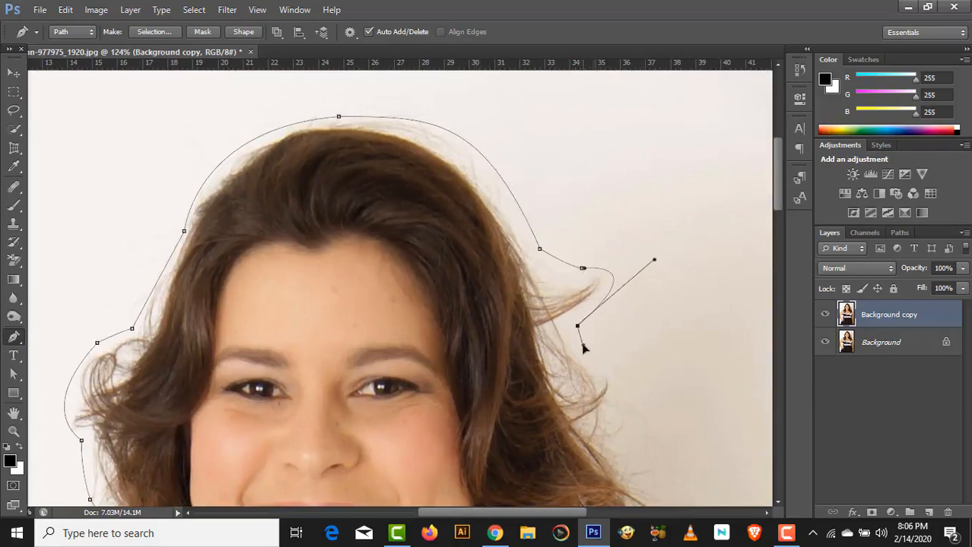
{"action": "left_click", "coordinate": [599, 364]}
Step: Continue the path down outside the right-hand hair waves to the top of the shoulder
{"action": "left_click_drag", "start_coordinate": [691, 401], "coordinate": [575, 221]}
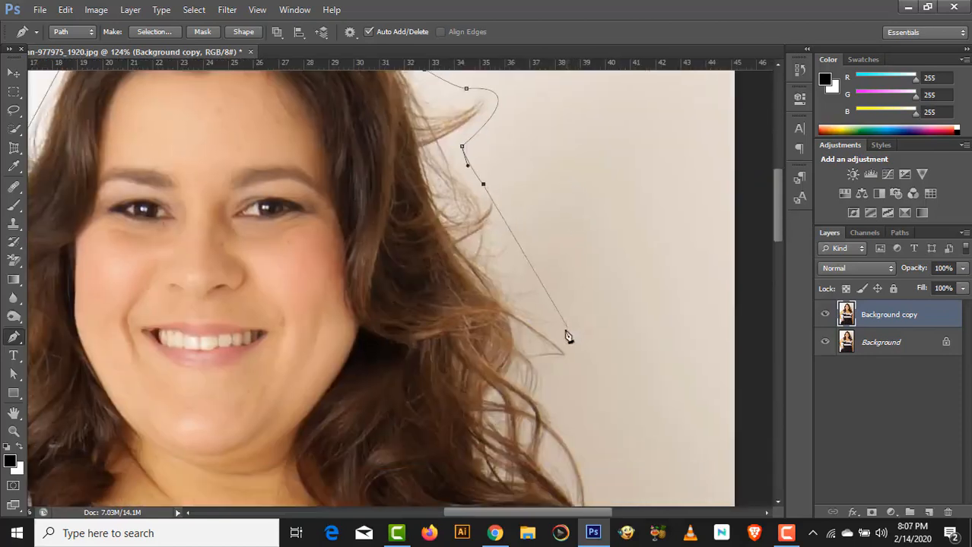
{"action": "left_click_drag", "start_coordinate": [572, 352], "coordinate": [556, 379]}
{"action": "left_click_drag", "start_coordinate": [560, 415], "coordinate": [573, 433]}
{"action": "left_click_drag", "start_coordinate": [583, 394], "coordinate": [558, 143]}
{"action": "left_click_drag", "start_coordinate": [566, 267], "coordinate": [553, 324]}
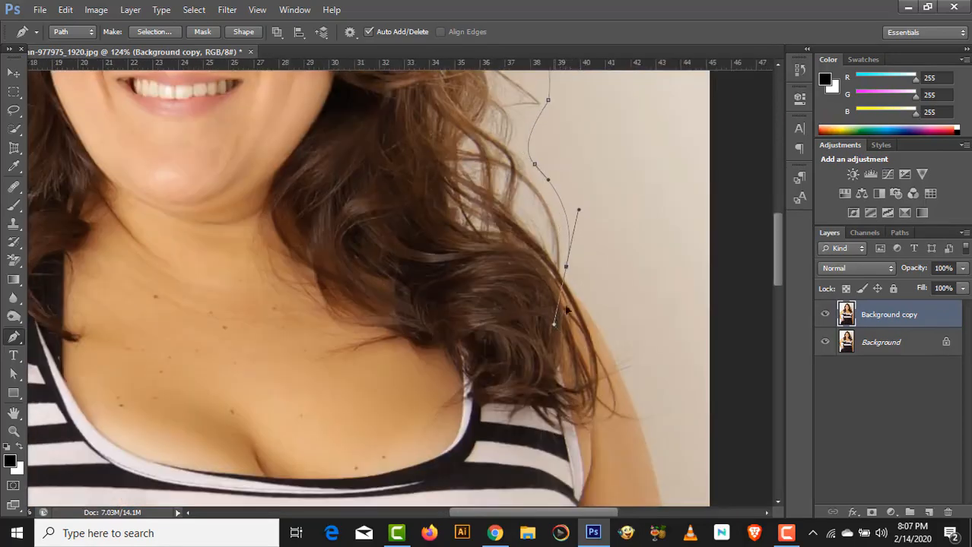
{"action": "left_click", "coordinate": [582, 304]}
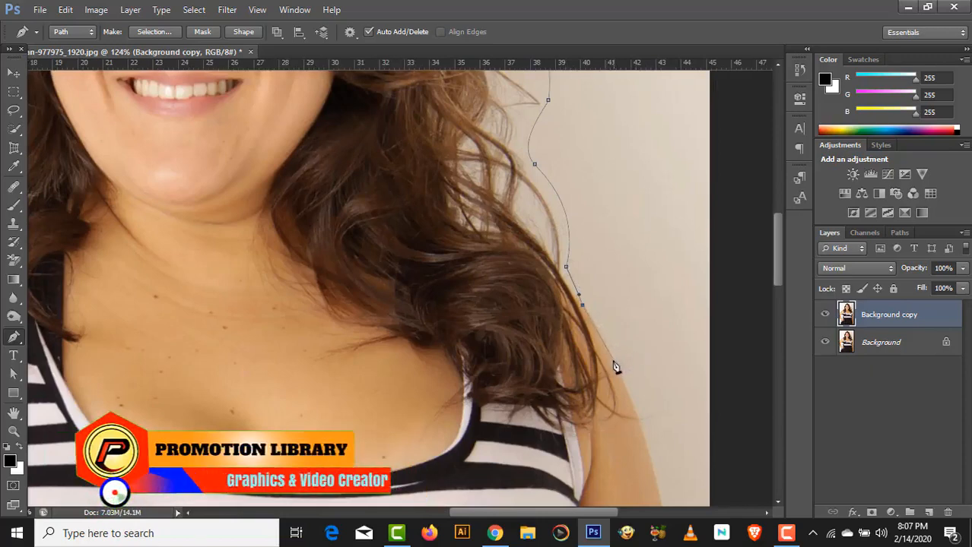
Step: Trace the path down the outer edge of the right-hand shoulder and arm past the elbow
{"action": "left_click_drag", "start_coordinate": [611, 356], "coordinate": [613, 371]}
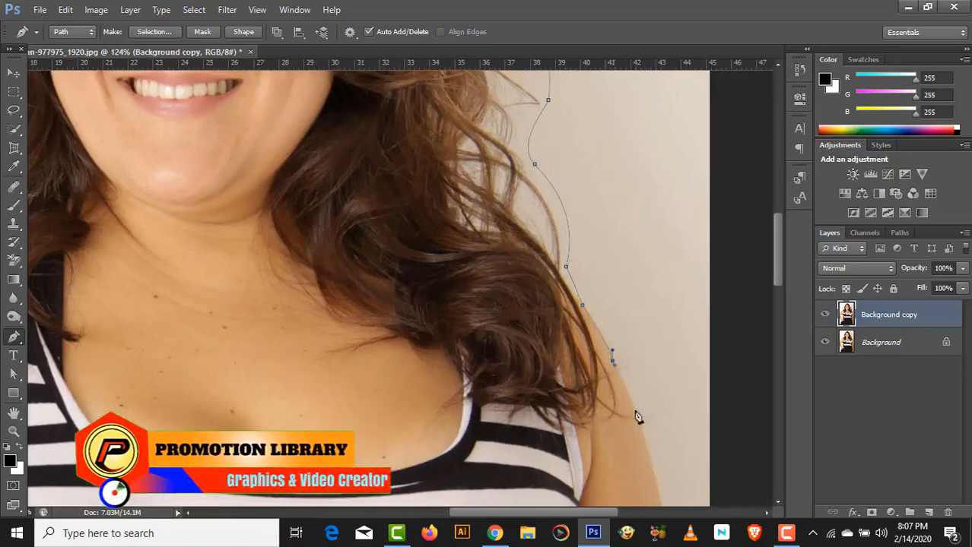
{"action": "left_click_drag", "start_coordinate": [649, 435], "coordinate": [542, 163]}
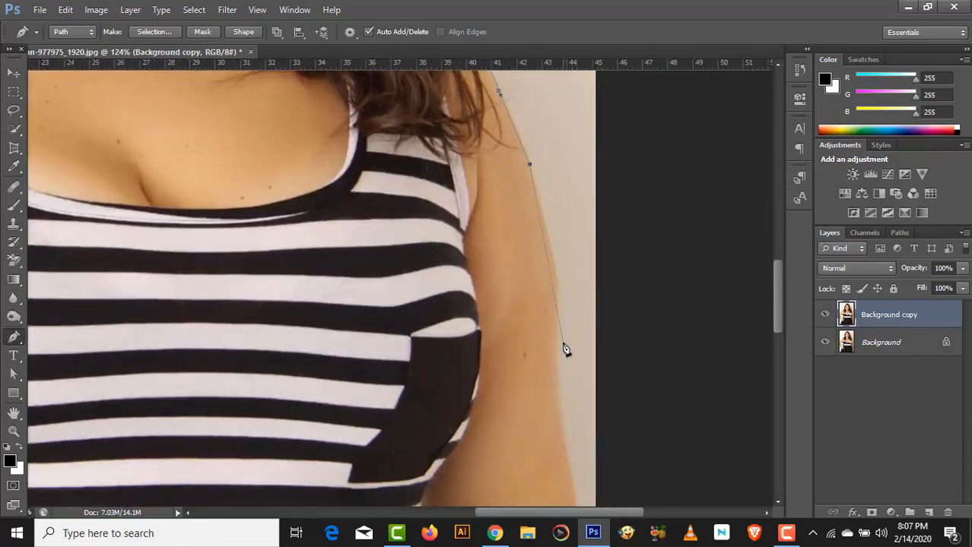
{"action": "left_click_drag", "start_coordinate": [555, 384], "coordinate": [541, 410]}
{"action": "left_click_drag", "start_coordinate": [574, 442], "coordinate": [568, 242]}
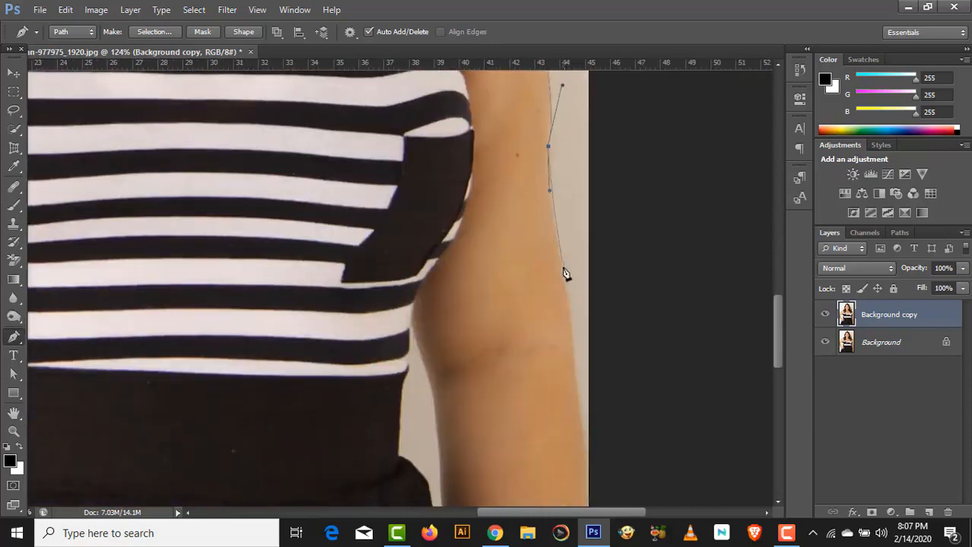
{"action": "left_click", "coordinate": [560, 266]}
Step: Add an anchor at the photo's bottom-right corner and close the path at its starting point on the skirt hem
{"action": "scroll", "coordinate": [588, 457], "scroll_direction": "down", "scroll_amount": 5}
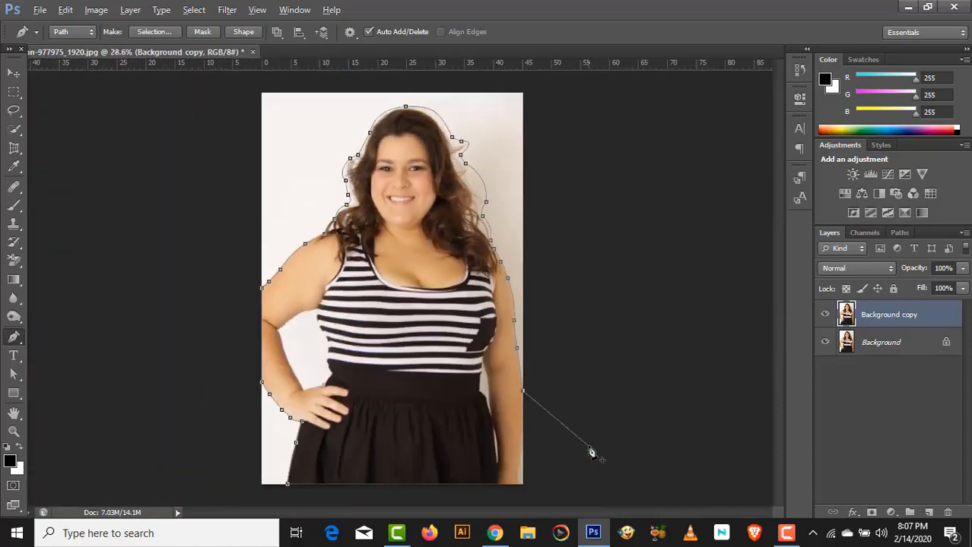
{"action": "scroll", "coordinate": [529, 490], "scroll_direction": "up", "scroll_amount": 1}
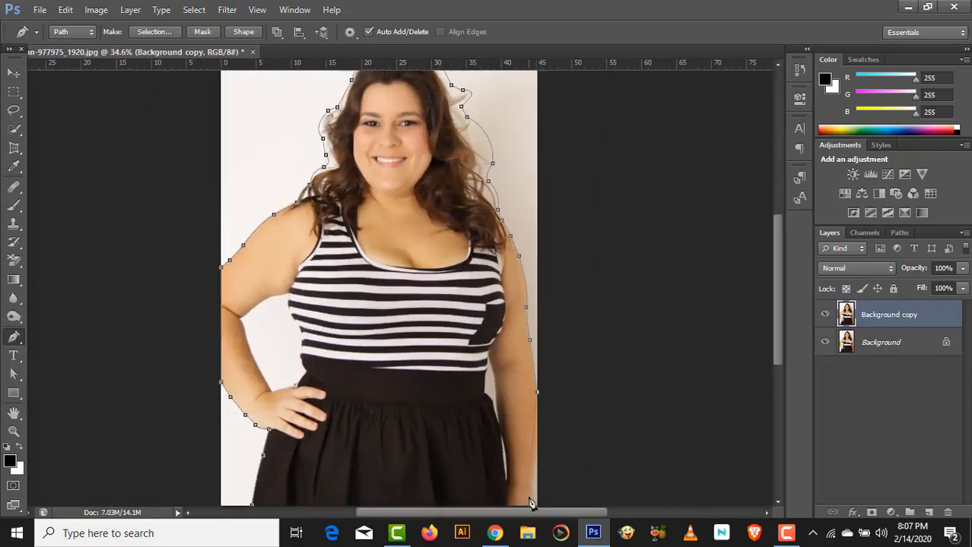
{"action": "scroll", "coordinate": [537, 487], "scroll_direction": "down", "scroll_amount": 1}
{"action": "scroll", "coordinate": [536, 488], "scroll_direction": "up", "scroll_amount": 4}
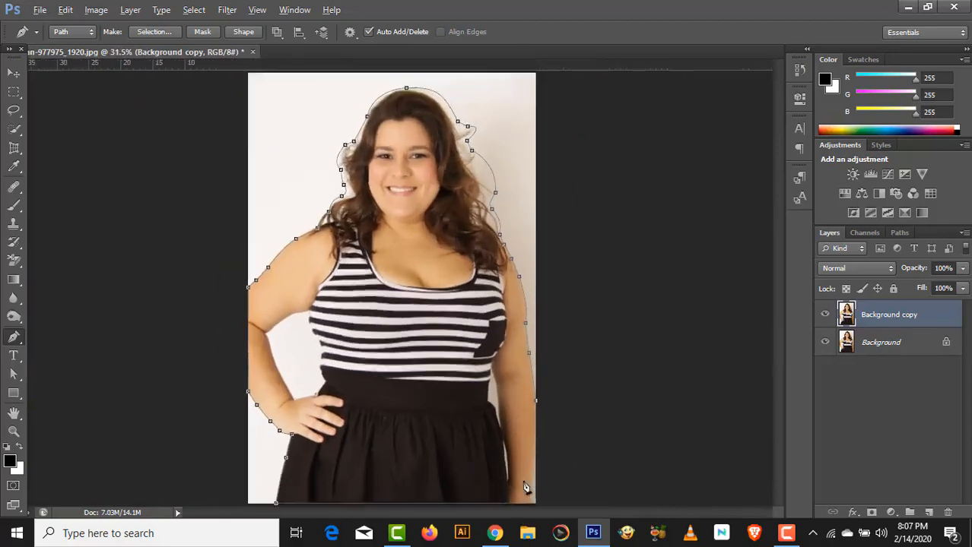
{"action": "scroll", "coordinate": [536, 488], "scroll_direction": "up", "scroll_amount": 1}
{"action": "left_click_drag", "start_coordinate": [553, 426], "coordinate": [549, 219]}
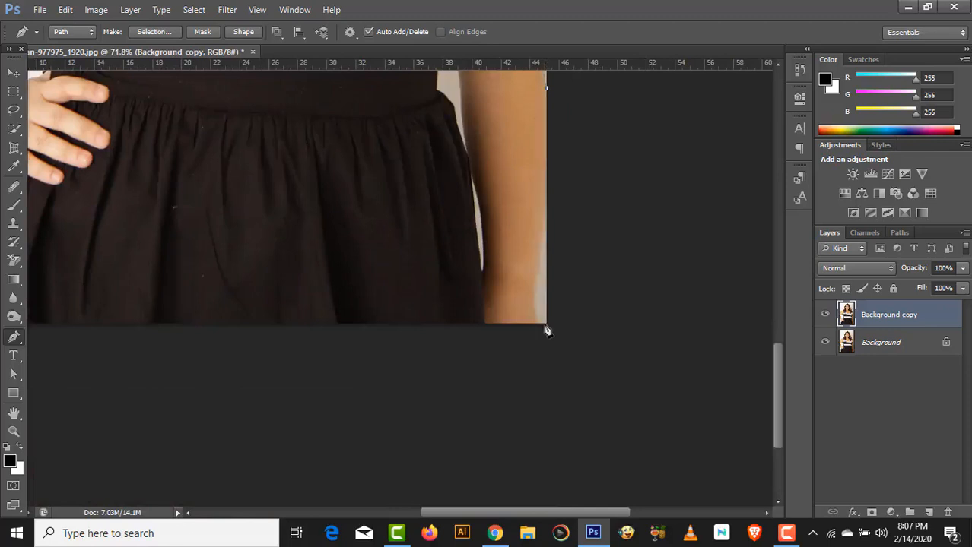
{"action": "left_click", "coordinate": [546, 326]}
{"action": "left_click_drag", "start_coordinate": [354, 302], "coordinate": [714, 267]}
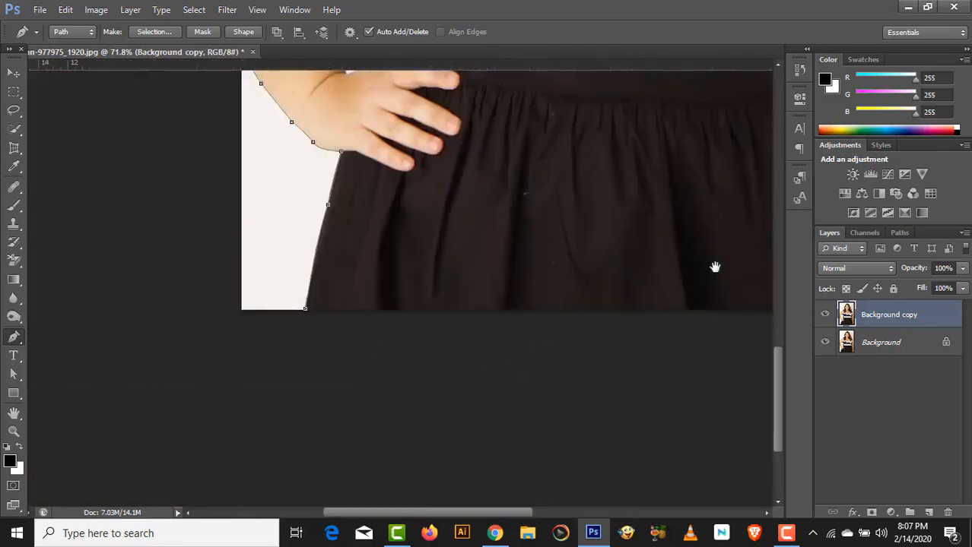
{"action": "left_click", "coordinate": [317, 301]}
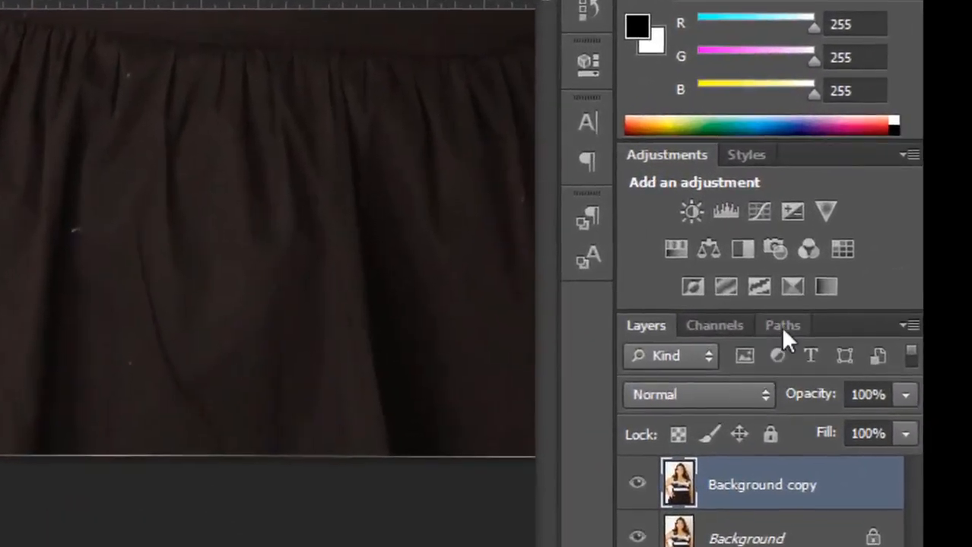
Step: Save the work path under the name 01 and return to the layer list
{"action": "left_click", "coordinate": [784, 327]}
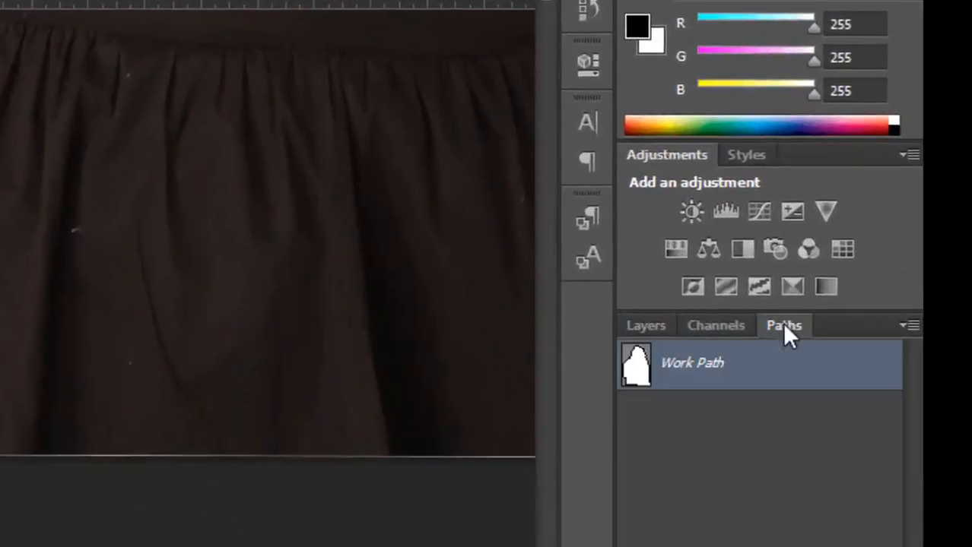
{"action": "double_click", "coordinate": [751, 375]}
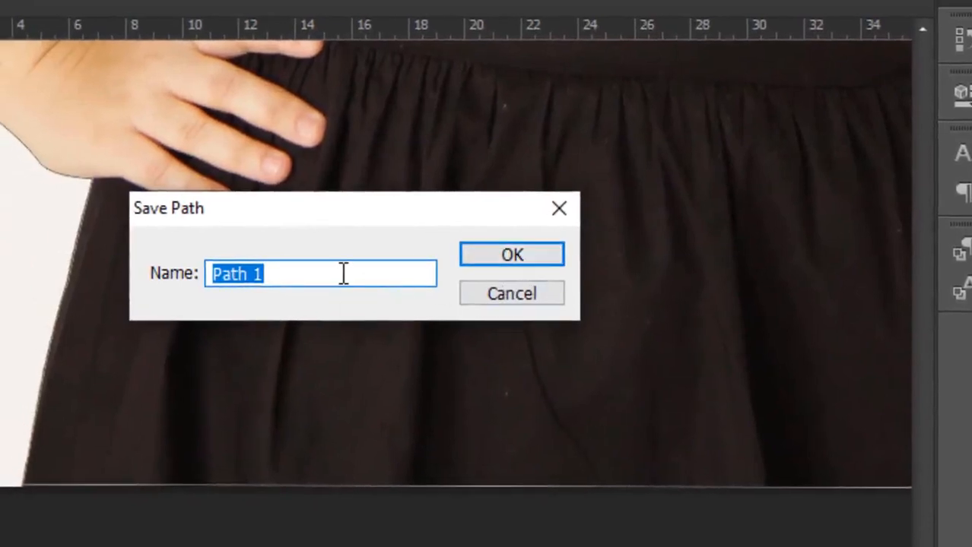
{"action": "type", "text": "0"}
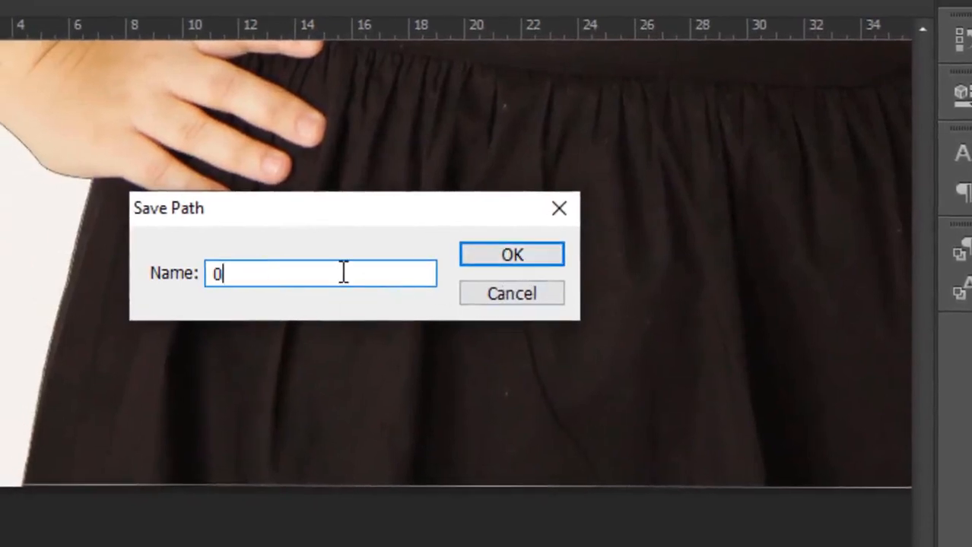
{"action": "type", "text": "1"}
{"action": "left_click", "coordinate": [517, 257]}
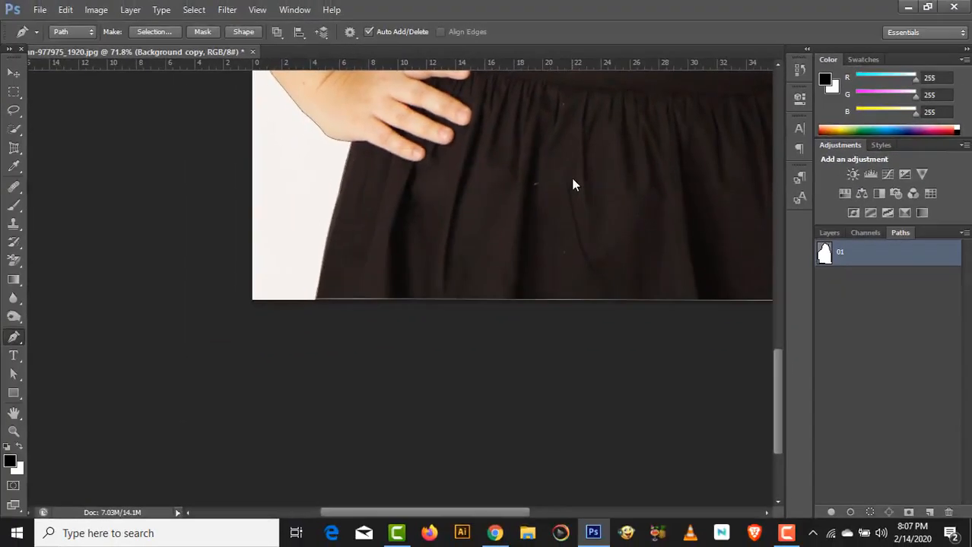
{"action": "left_click", "coordinate": [834, 234]}
{"action": "scroll", "coordinate": [436, 294], "scroll_direction": "down", "scroll_amount": 3}
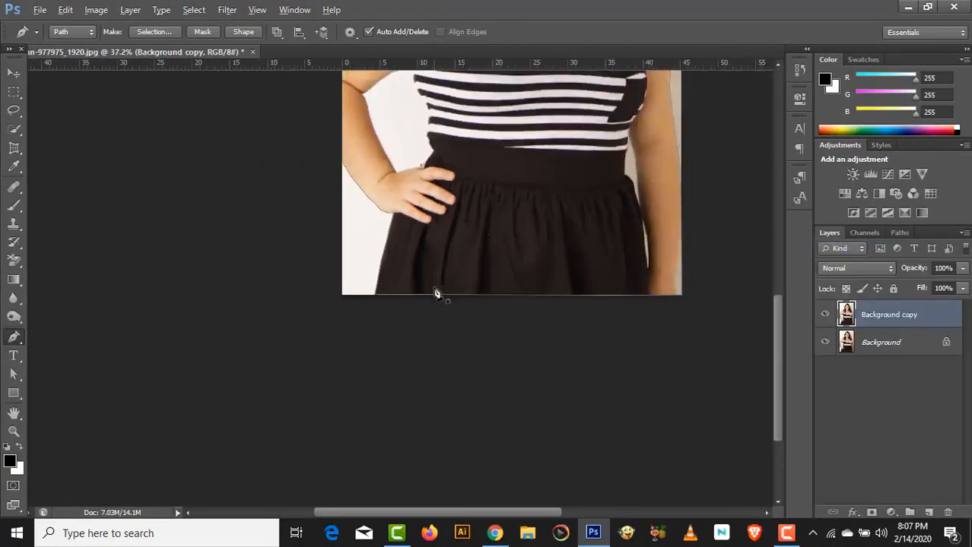
{"action": "scroll", "coordinate": [436, 294], "scroll_direction": "down", "scroll_amount": 1}
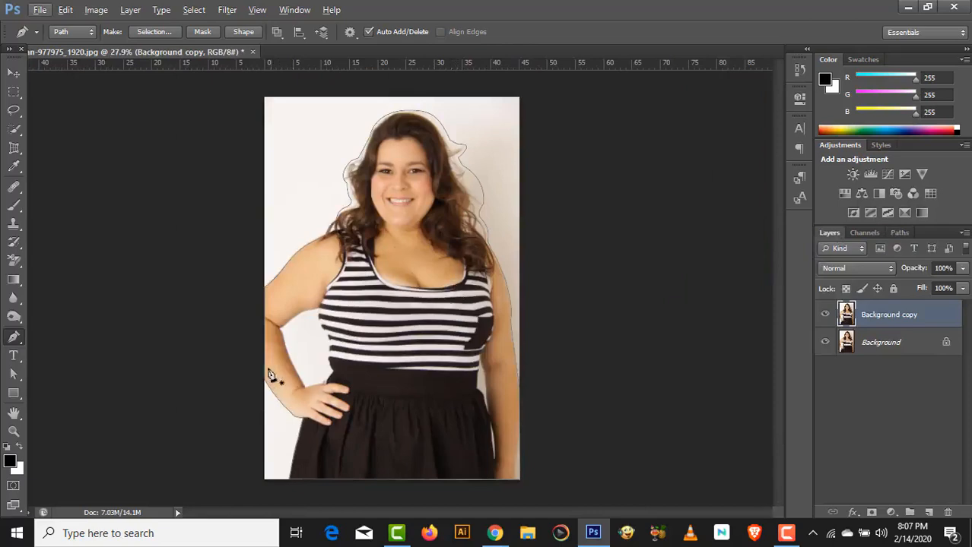
Step: Trace the gap beside the bent arm with the Pen tool, down the torso's edge and over the hand to the wrist
{"action": "scroll", "coordinate": [312, 375], "scroll_direction": "up", "scroll_amount": 5}
{"action": "scroll", "coordinate": [312, 375], "scroll_direction": "up", "scroll_amount": 3}
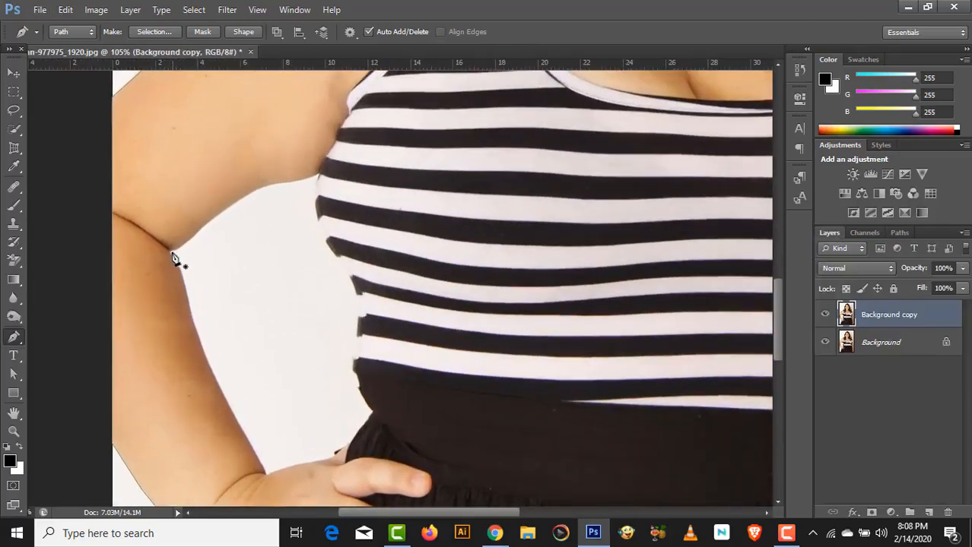
{"action": "scroll", "coordinate": [233, 376], "scroll_direction": "up", "scroll_amount": 7}
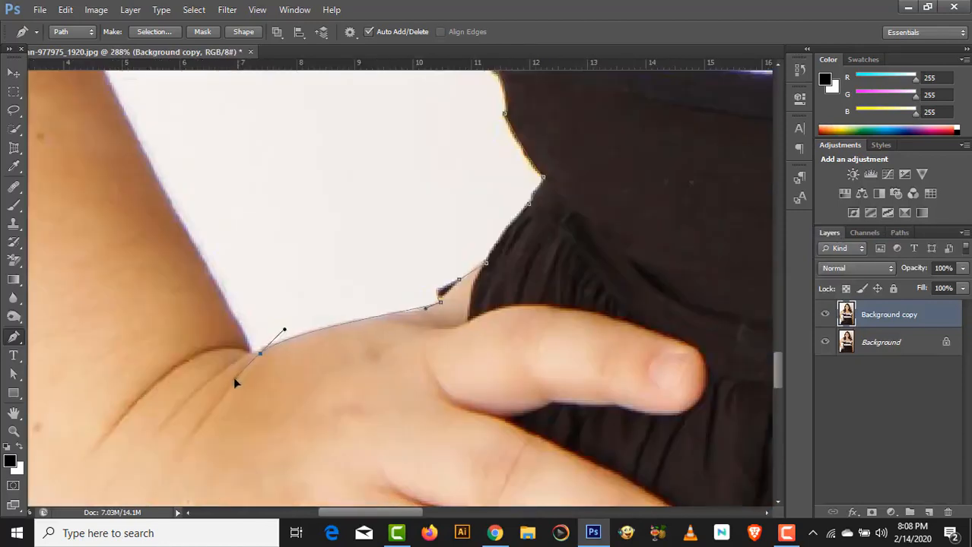
{"action": "left_click", "coordinate": [257, 353], "text": "alt"}
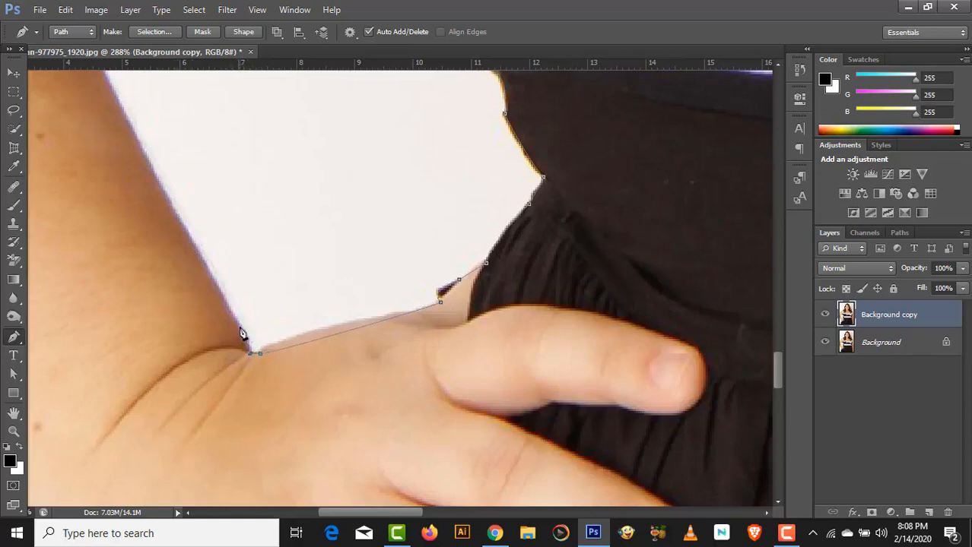
Step: Continue the path from the wrist up the inner forearm and close it at its starting point in the elbow crease
{"action": "scroll", "coordinate": [245, 332], "scroll_direction": "down", "scroll_amount": 3}
{"action": "left_click_drag", "start_coordinate": [245, 224], "coordinate": [410, 369]}
{"action": "left_click", "coordinate": [252, 188]}
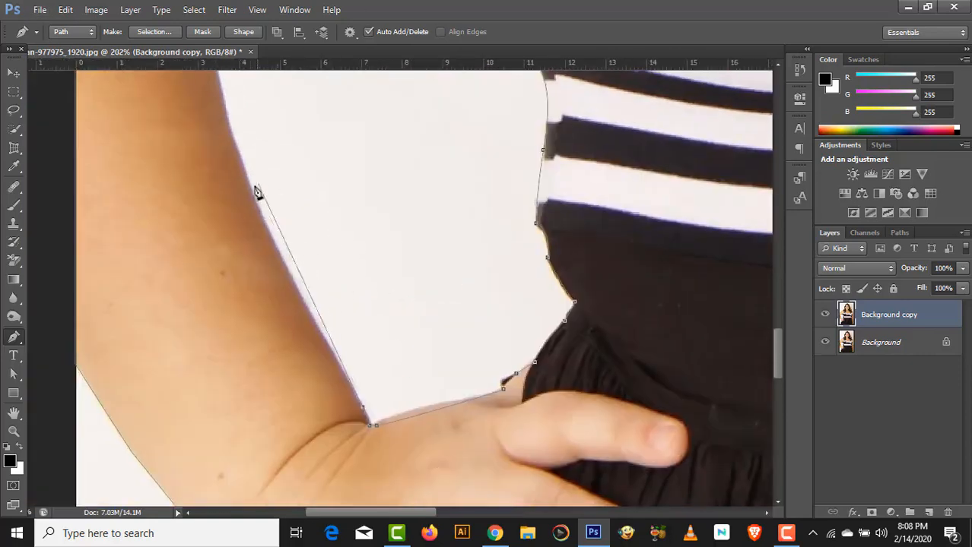
{"action": "left_click_drag", "start_coordinate": [250, 184], "coordinate": [237, 132]}
{"action": "left_click_drag", "start_coordinate": [231, 134], "coordinate": [347, 329]}
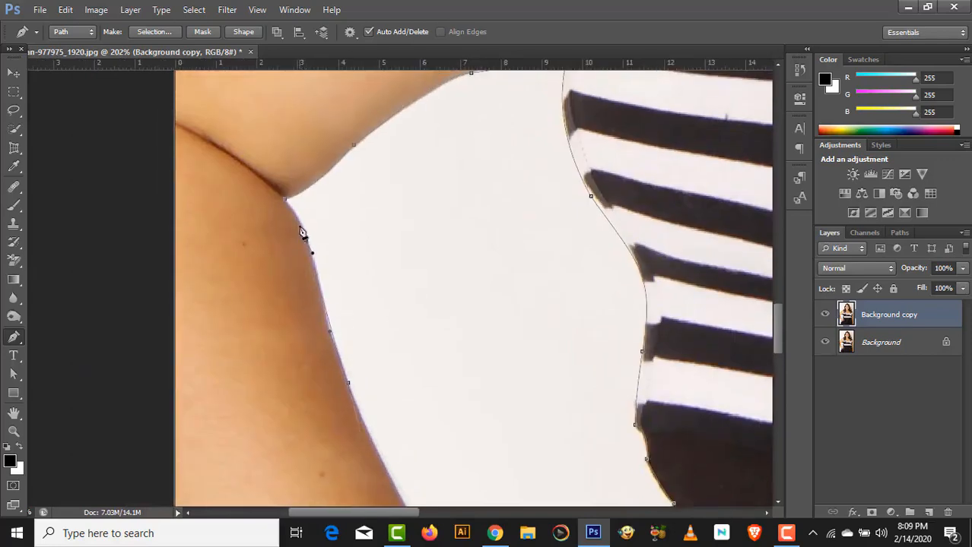
{"action": "key", "text": "ctrl+z"}
{"action": "left_click", "coordinate": [349, 384]}
{"action": "left_click_drag", "start_coordinate": [275, 199], "coordinate": [278, 195]}
{"action": "scroll", "coordinate": [283, 235], "scroll_direction": "down", "scroll_amount": 3}
{"action": "scroll", "coordinate": [284, 235], "scroll_direction": "down", "scroll_amount": 5}
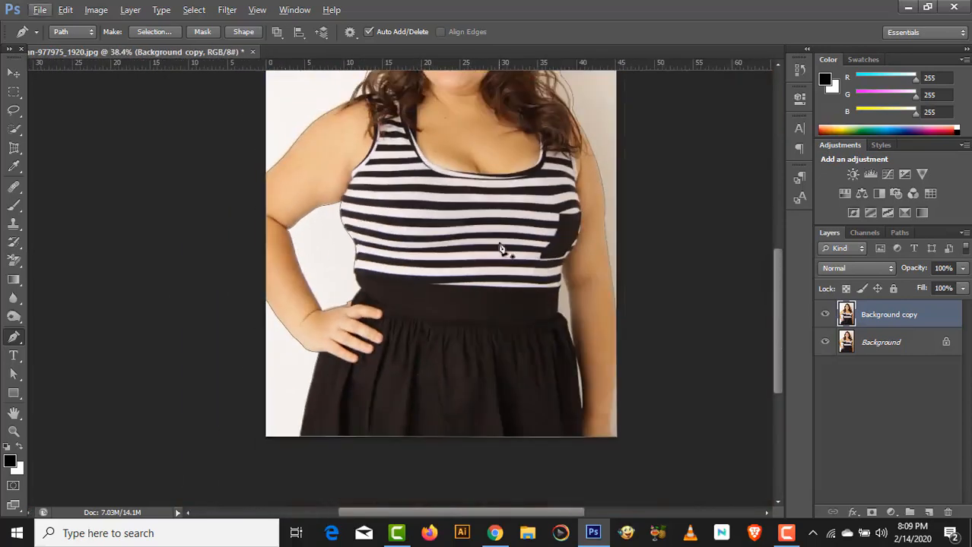
Step: Trace the narrow lower gap between the skirt and the straight arm as a closed curved path
{"action": "scroll", "coordinate": [601, 350], "scroll_direction": "up", "scroll_amount": 6}
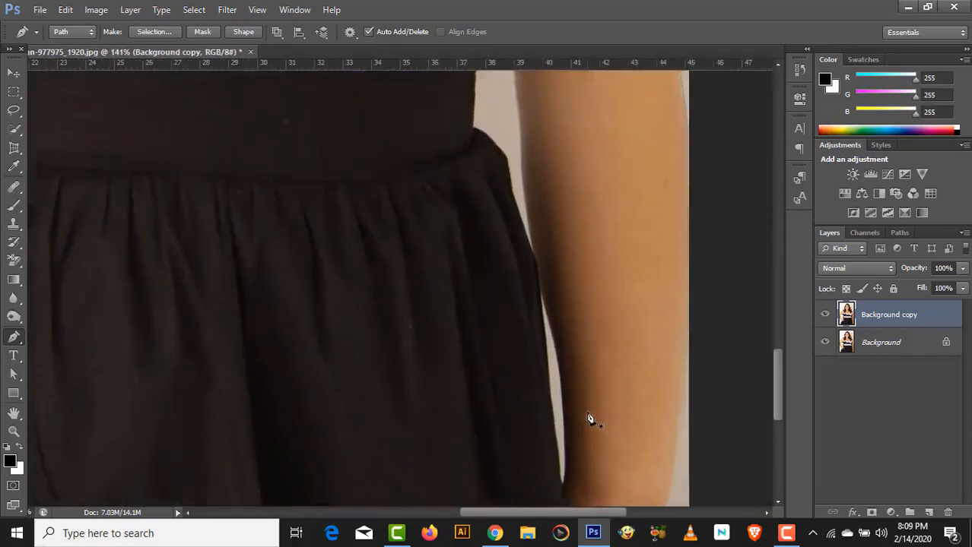
{"action": "left_click_drag", "start_coordinate": [604, 379], "coordinate": [551, 248]}
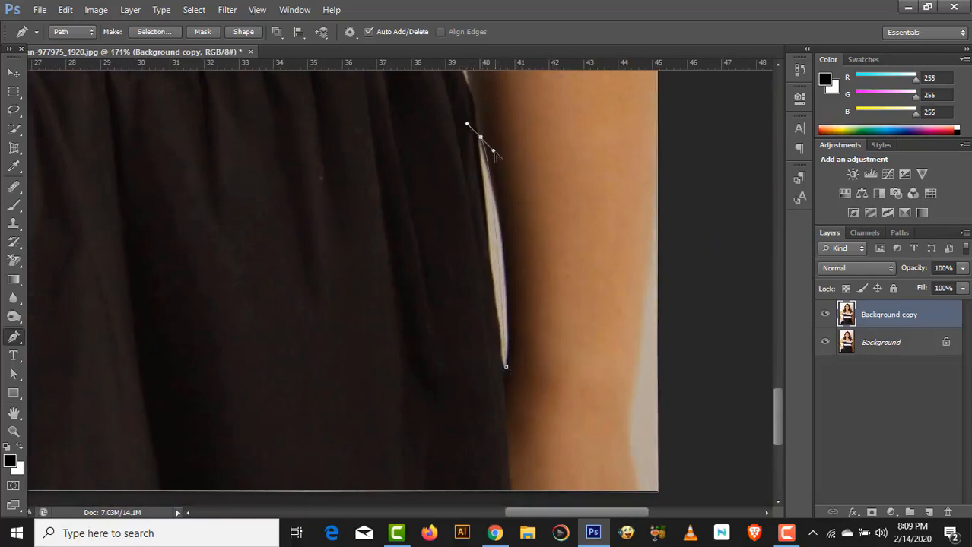
{"action": "left_click_drag", "start_coordinate": [496, 174], "coordinate": [520, 274]}
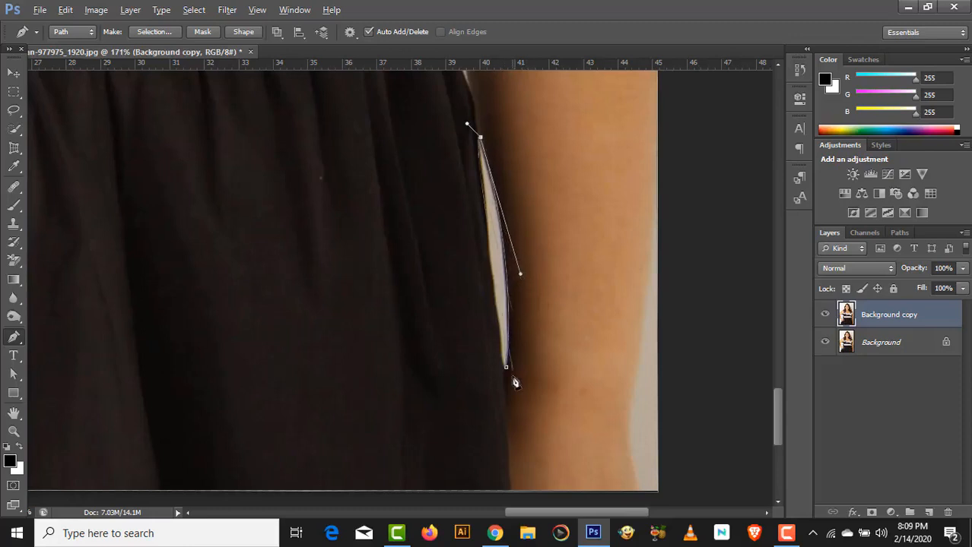
{"action": "left_click", "coordinate": [481, 138]}
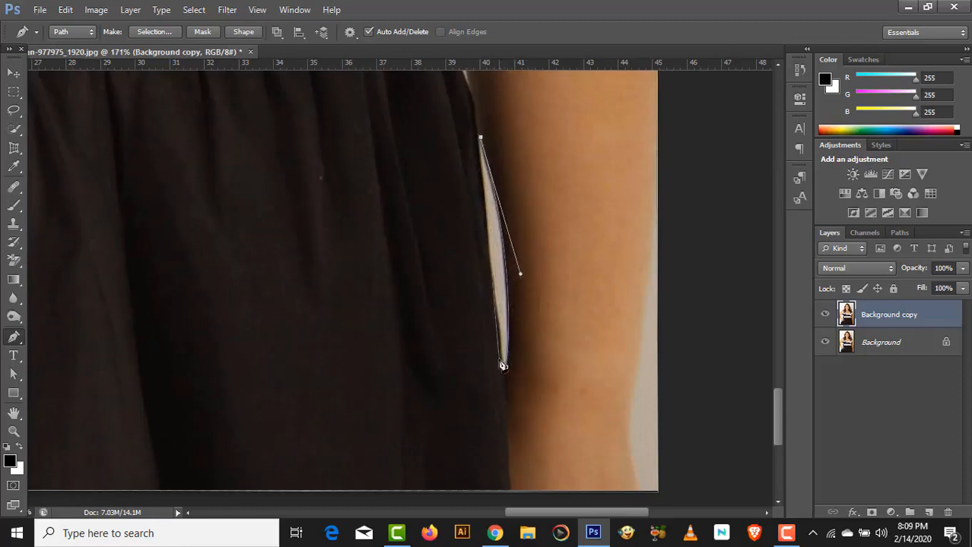
{"action": "left_click_drag", "start_coordinate": [503, 365], "coordinate": [512, 392]}
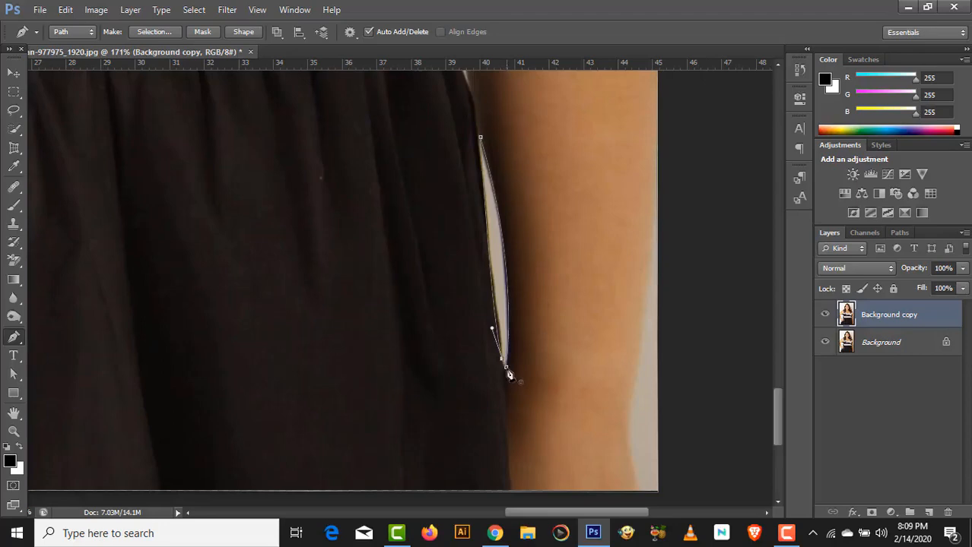
{"action": "left_click", "coordinate": [507, 368]}
Step: Trace the upper gap by the waist down the straight arm's inner edge to where the arm meets the skirt
{"action": "scroll", "coordinate": [458, 280], "scroll_direction": "down", "scroll_amount": 5}
{"action": "left_click_drag", "start_coordinate": [482, 271], "coordinate": [546, 454]}
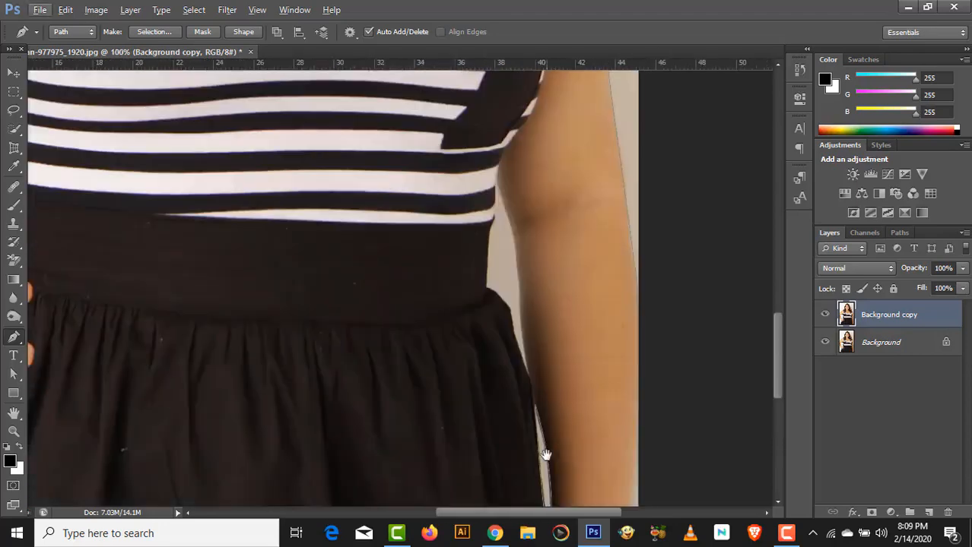
{"action": "left_click", "coordinate": [509, 224]}
{"action": "scroll", "coordinate": [521, 304], "scroll_direction": "up", "scroll_amount": 3}
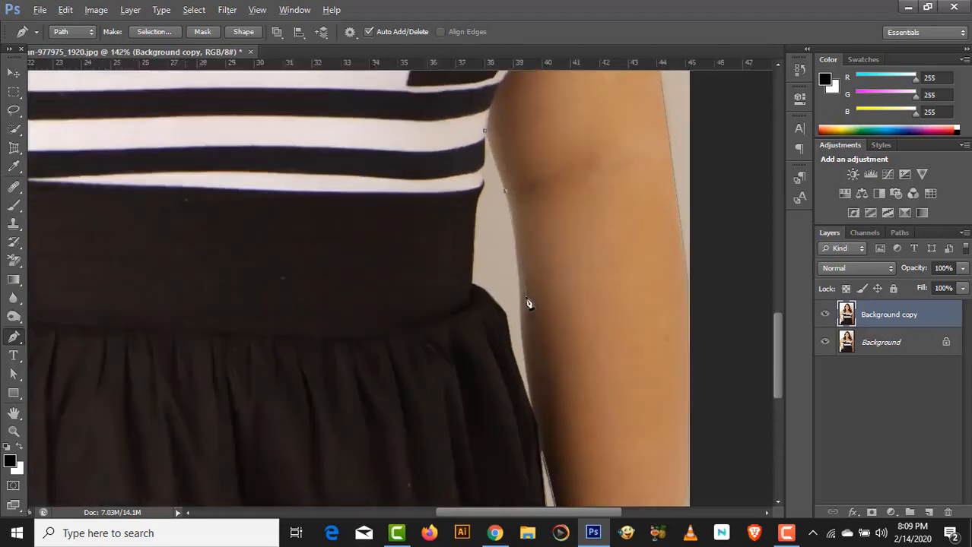
{"action": "left_click_drag", "start_coordinate": [518, 302], "coordinate": [520, 365]}
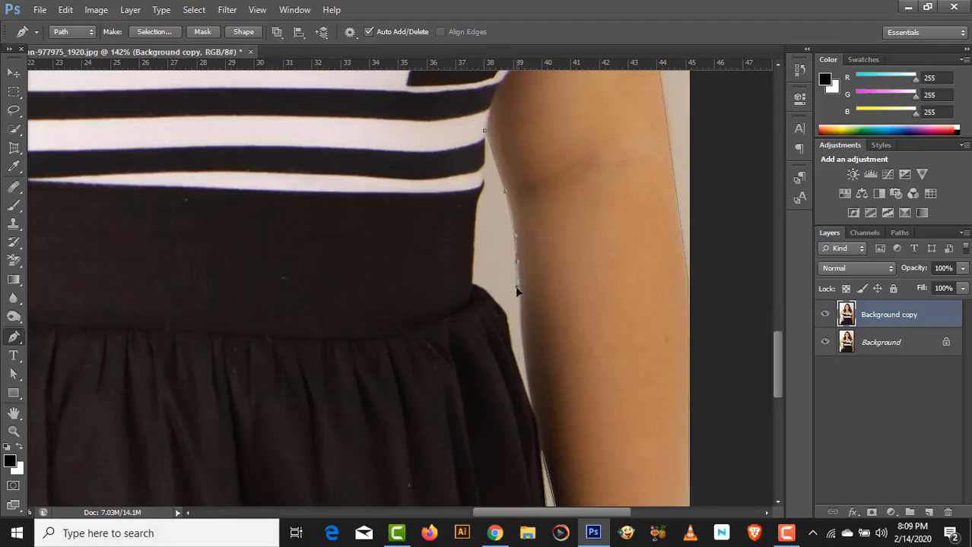
{"action": "left_click_drag", "start_coordinate": [517, 283], "coordinate": [519, 283]}
{"action": "left_click", "coordinate": [522, 333]}
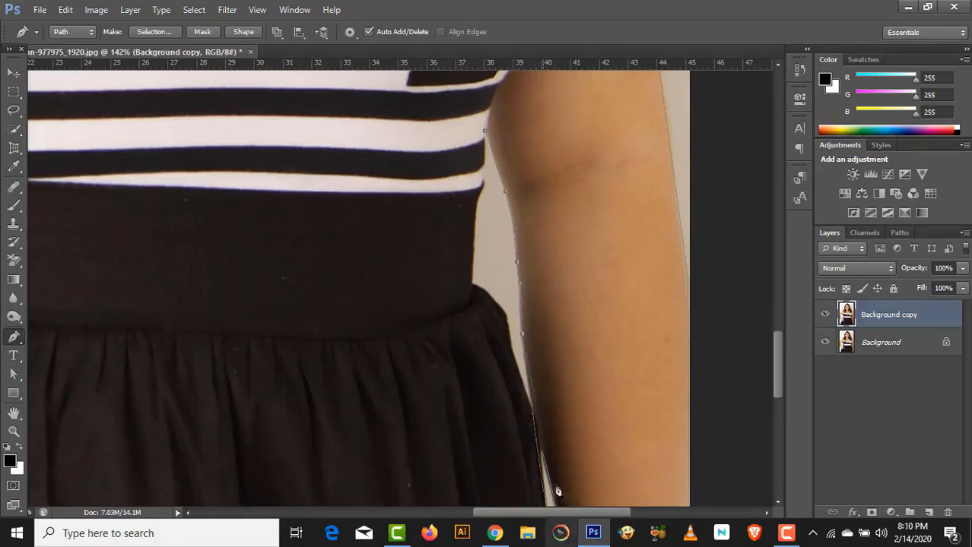
{"action": "left_click", "coordinate": [532, 407]}
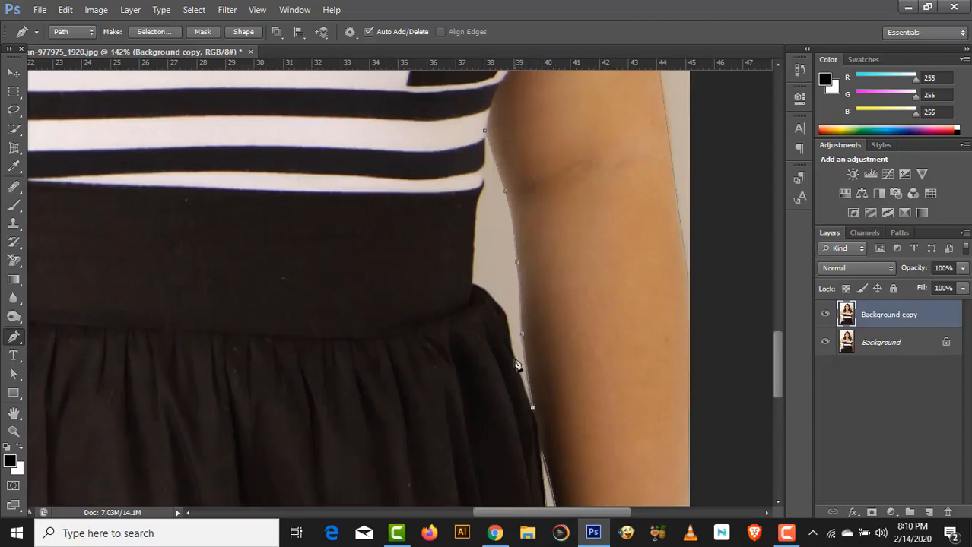
Step: Bring the path back up the skirt's edge to the waistband and finish outlining the upper gap
{"action": "left_click", "coordinate": [478, 294]}
{"action": "left_click_drag", "start_coordinate": [473, 291], "coordinate": [463, 289]}
{"action": "scroll", "coordinate": [434, 245], "scroll_direction": "down", "scroll_amount": 6}
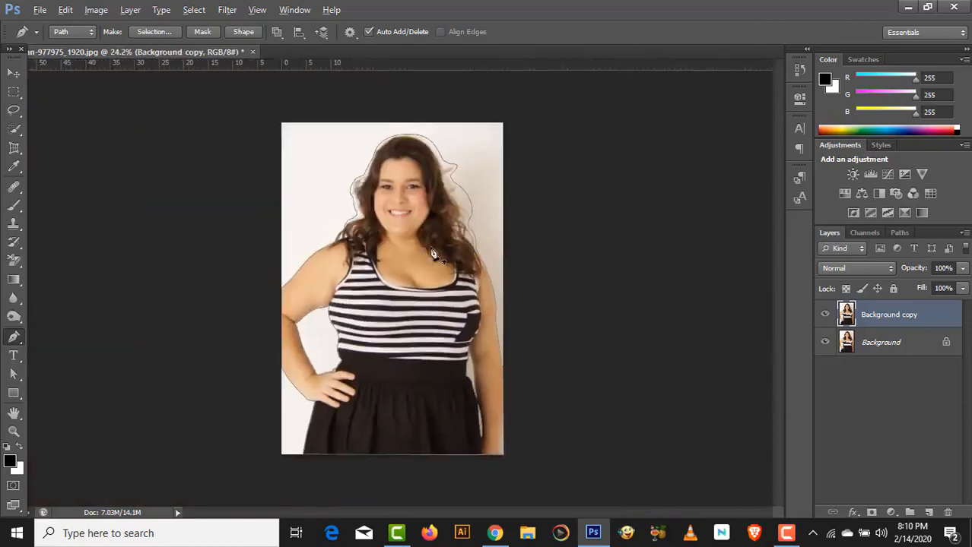
{"action": "scroll", "coordinate": [432, 253], "scroll_direction": "down", "scroll_amount": 1}
{"action": "scroll", "coordinate": [437, 254], "scroll_direction": "up", "scroll_amount": 2}
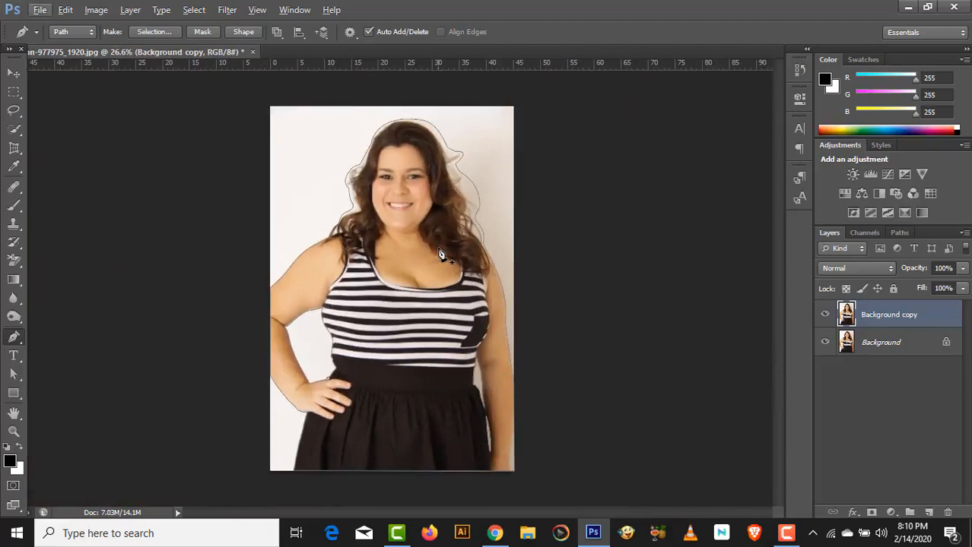
Step: Load the paths as a selection and open Refine Edge for it from the Quick Selection tool
{"action": "key", "text": "ctrl+Return"}
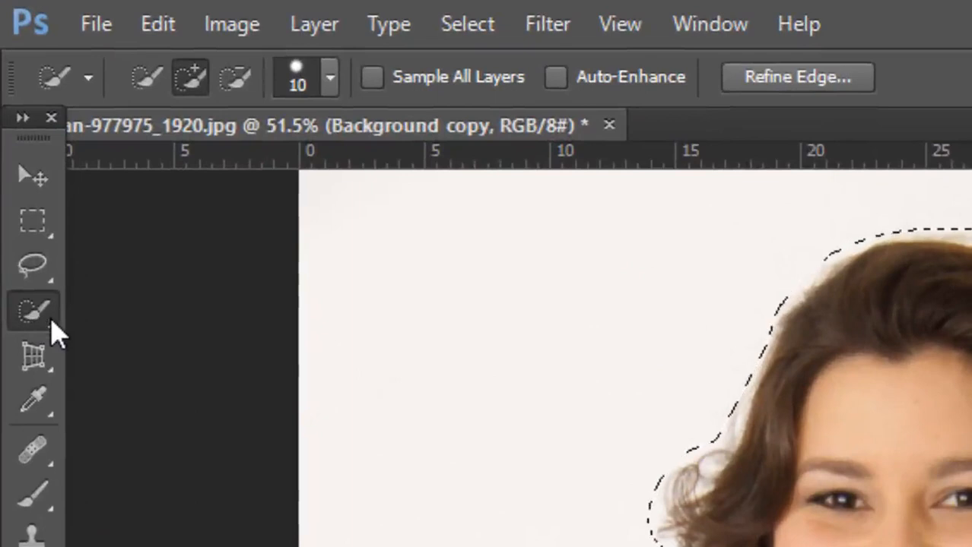
{"action": "right_click", "coordinate": [48, 321]}
{"action": "left_click", "coordinate": [178, 308]}
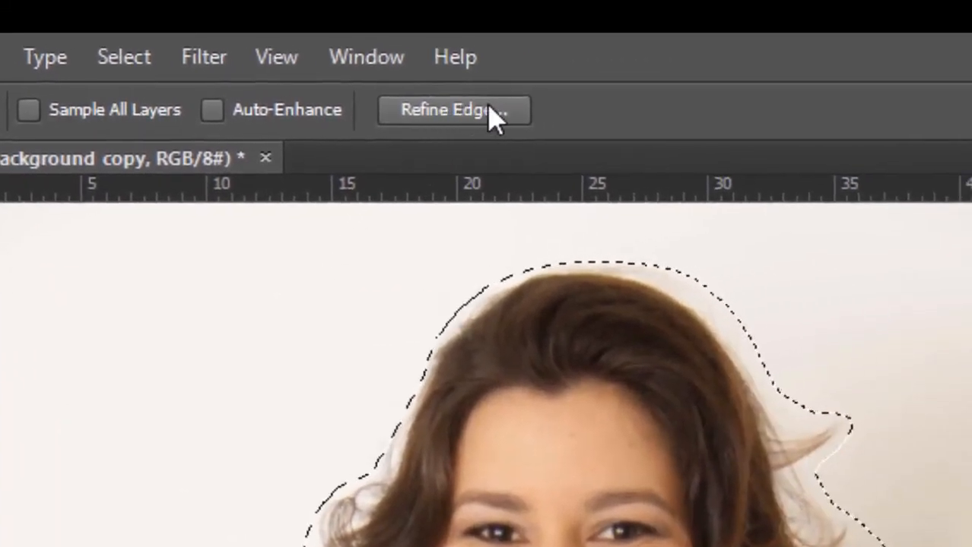
{"action": "left_click", "coordinate": [489, 107]}
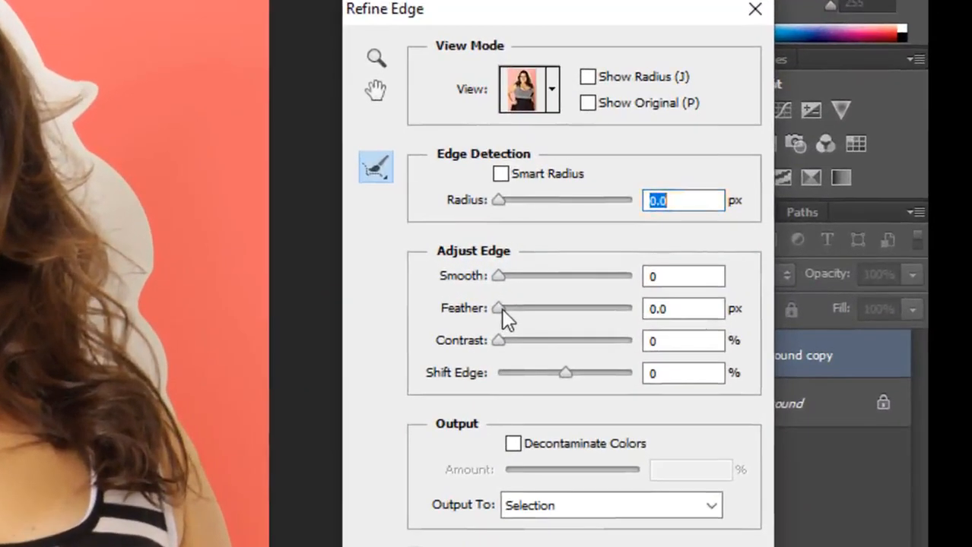
Step: Set the edge refinement to Feather 0.7 px, Smooth 4, Contrast 2% and Radius 1.6 px with Smart Radius on
{"action": "left_click_drag", "start_coordinate": [501, 308], "coordinate": [504, 308]}
{"action": "left_click", "coordinate": [503, 278]}
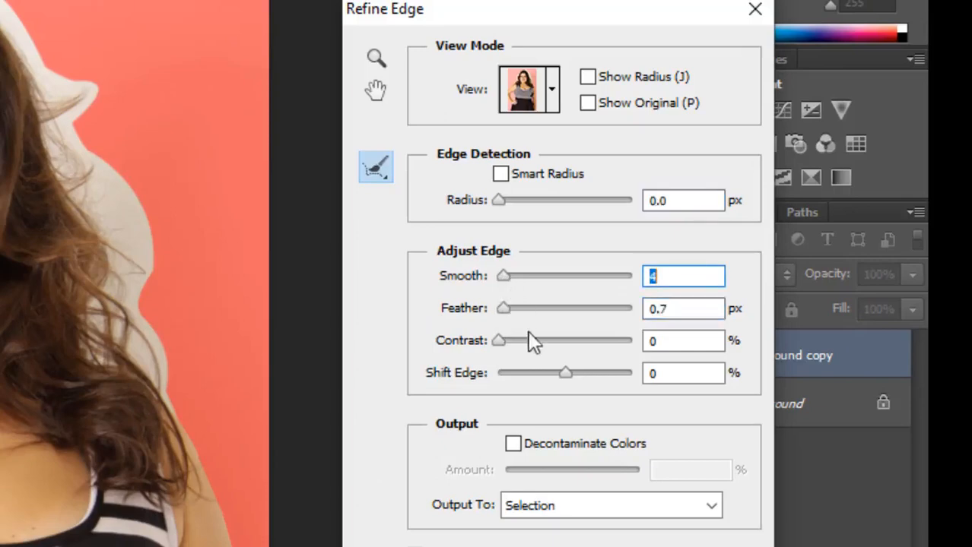
{"action": "left_click", "coordinate": [503, 341]}
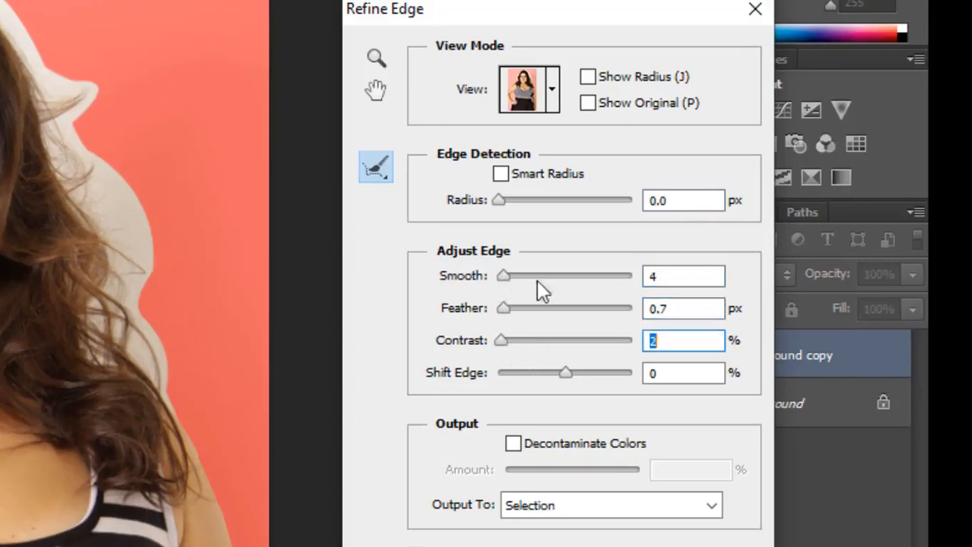
{"action": "left_click", "coordinate": [509, 200]}
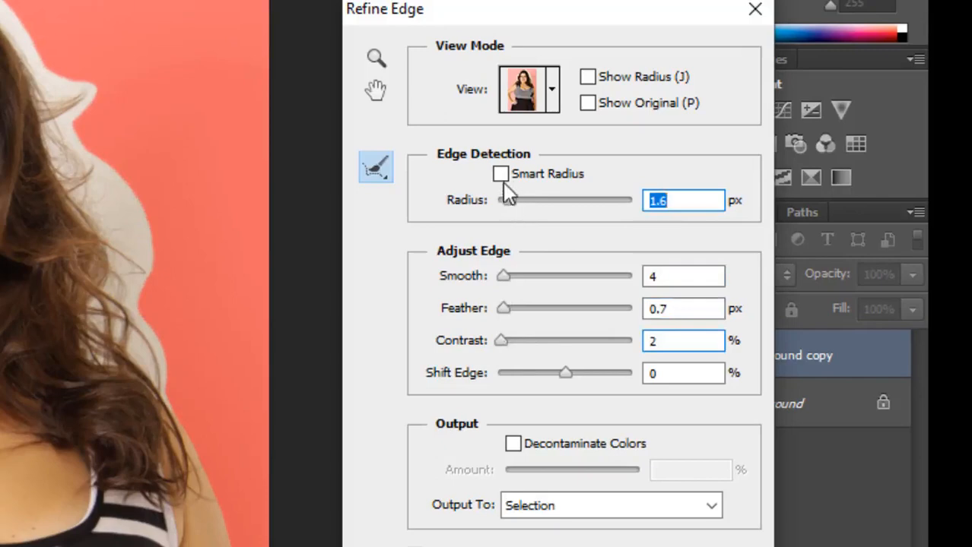
{"action": "left_click", "coordinate": [500, 174]}
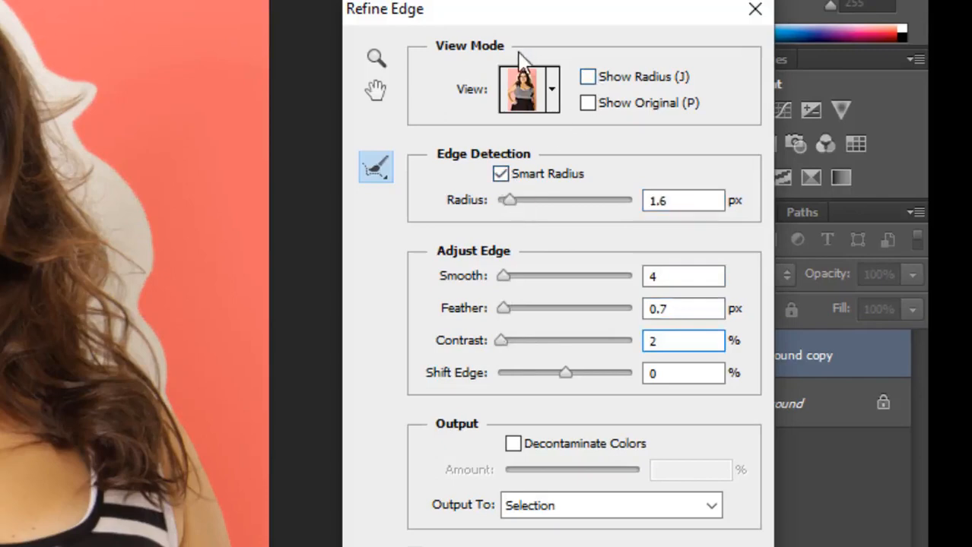
Step: Brush the Refine Radius tool at size 35 over the pale fringe around the hair, from shoulder to shoulder across the crown
{"action": "left_click", "coordinate": [384, 169]}
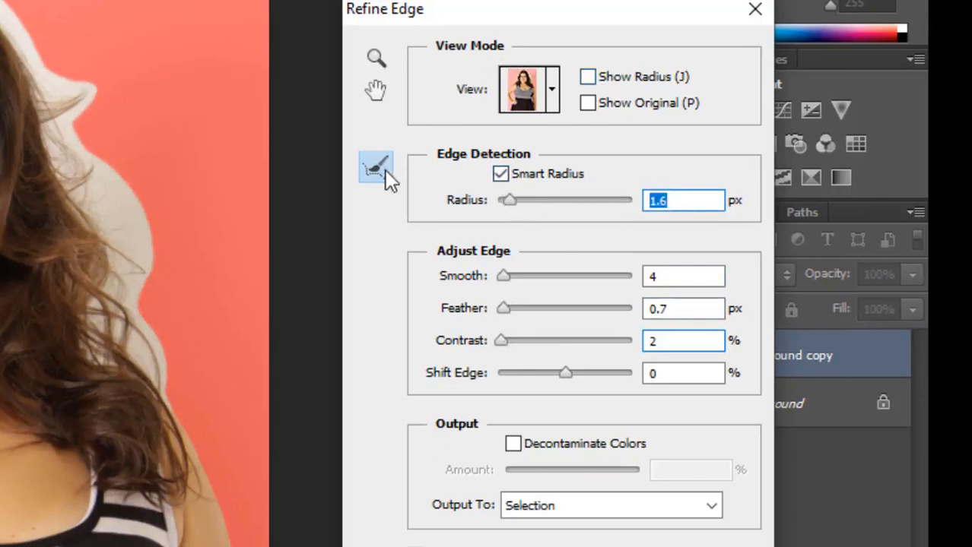
{"action": "key", "text": "alt"}
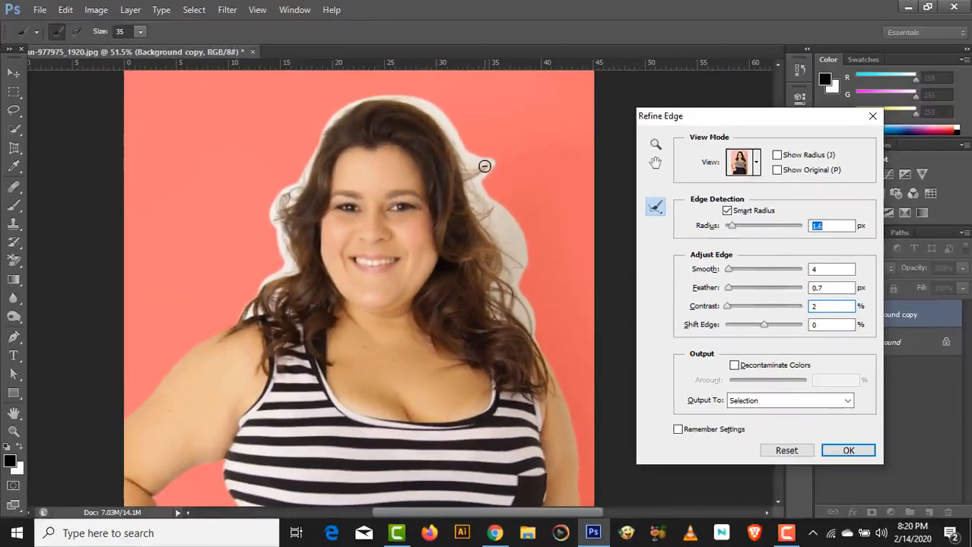
{"action": "key", "text": "alt"}
{"action": "mouse_move", "coordinate": [249, 310]}
{"action": "left_mouse_down"}
{"action": "mouse_move", "coordinate": [266, 283]}
{"action": "mouse_move", "coordinate": [295, 268]}
{"action": "mouse_move", "coordinate": [275, 210]}
{"action": "mouse_move", "coordinate": [284, 196]}
{"action": "mouse_move", "coordinate": [298, 198]}
{"action": "mouse_move", "coordinate": [328, 129]}
{"action": "mouse_move", "coordinate": [382, 101]}
{"action": "mouse_move", "coordinate": [419, 101]}
{"action": "mouse_move", "coordinate": [358, 104]}
{"action": "mouse_move", "coordinate": [418, 106]}
{"action": "mouse_move", "coordinate": [462, 160]}
{"action": "mouse_move", "coordinate": [492, 167]}
{"action": "mouse_move", "coordinate": [471, 175]}
{"action": "mouse_move", "coordinate": [488, 214]}
{"action": "mouse_move", "coordinate": [485, 238]}
{"action": "mouse_move", "coordinate": [510, 275]}
{"action": "left_mouse_up"}
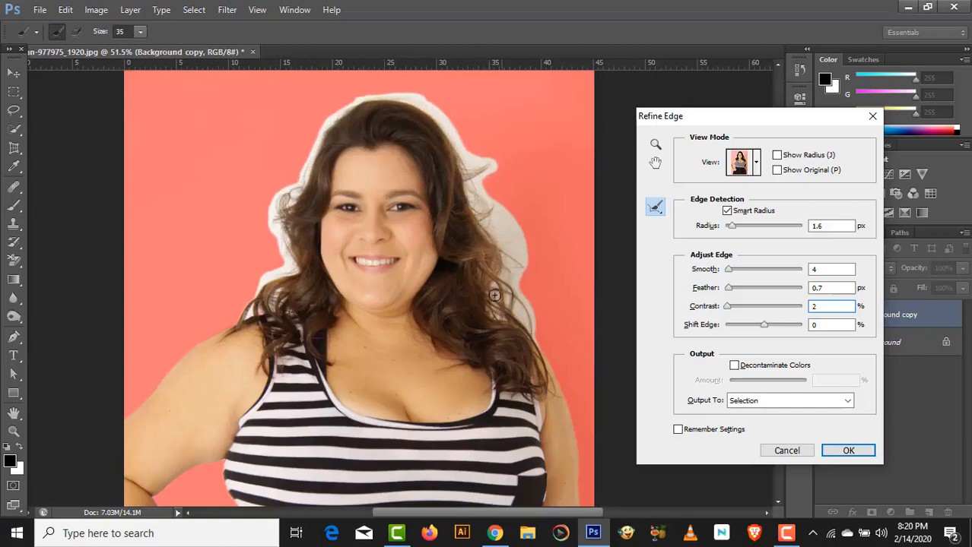
{"action": "left_click_drag", "start_coordinate": [536, 329], "coordinate": [506, 280]}
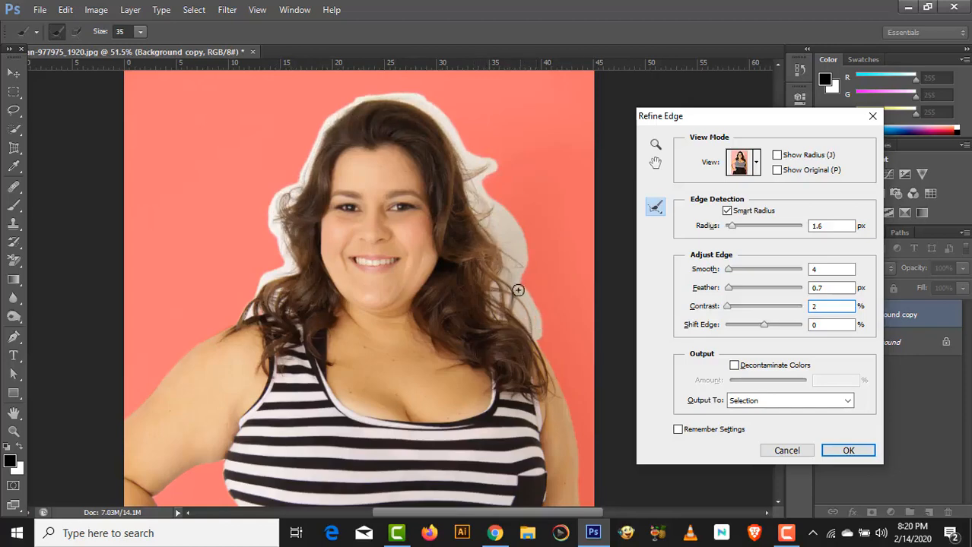
{"action": "mouse_move", "coordinate": [542, 339]}
{"action": "left_mouse_down"}
{"action": "mouse_move", "coordinate": [479, 205]}
{"action": "mouse_move", "coordinate": [487, 153]}
{"action": "left_mouse_up"}
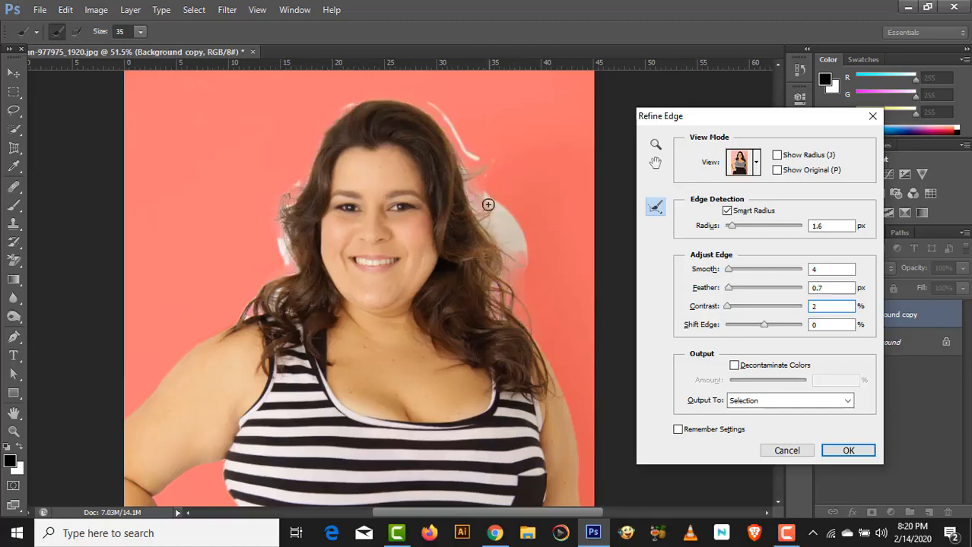
Step: Brush over the remaining background patches around the crown and beside the right-hand hair waves, and apply the refined selection
{"action": "mouse_move", "coordinate": [488, 205]}
{"action": "left_mouse_down"}
{"action": "mouse_move", "coordinate": [500, 228]}
{"action": "mouse_move", "coordinate": [475, 170]}
{"action": "mouse_move", "coordinate": [484, 225]}
{"action": "mouse_move", "coordinate": [470, 121]}
{"action": "mouse_move", "coordinate": [430, 99]}
{"action": "mouse_move", "coordinate": [461, 144]}
{"action": "mouse_move", "coordinate": [491, 160]}
{"action": "mouse_move", "coordinate": [407, 94]}
{"action": "mouse_move", "coordinate": [354, 93]}
{"action": "mouse_move", "coordinate": [308, 162]}
{"action": "mouse_move", "coordinate": [287, 256]}
{"action": "mouse_move", "coordinate": [284, 221]}
{"action": "mouse_move", "coordinate": [289, 264]}
{"action": "mouse_move", "coordinate": [285, 230]}
{"action": "mouse_move", "coordinate": [276, 281]}
{"action": "mouse_move", "coordinate": [255, 306]}
{"action": "left_mouse_up"}
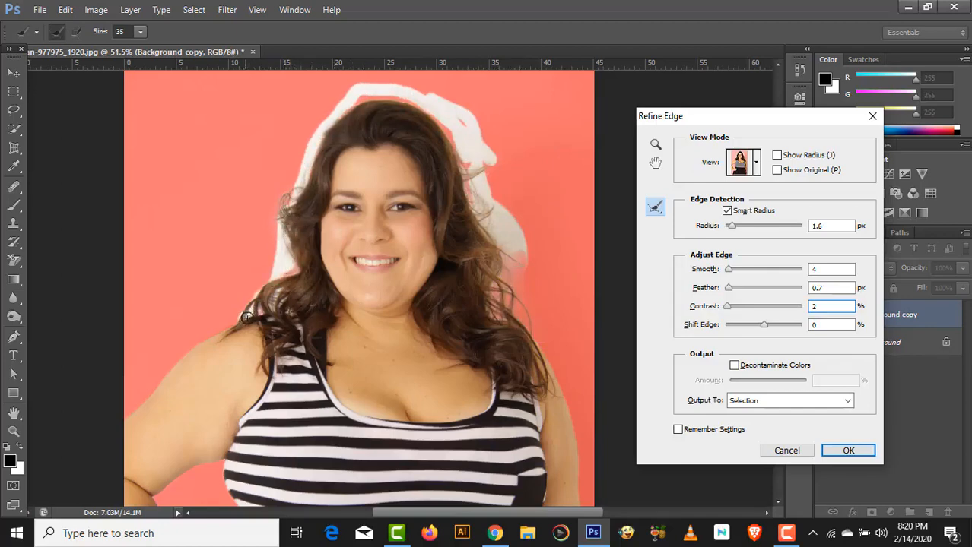
{"action": "mouse_move", "coordinate": [273, 305]}
{"action": "left_mouse_down"}
{"action": "mouse_move", "coordinate": [294, 178]}
{"action": "mouse_move", "coordinate": [269, 225]}
{"action": "mouse_move", "coordinate": [266, 243]}
{"action": "mouse_move", "coordinate": [307, 137]}
{"action": "mouse_move", "coordinate": [331, 112]}
{"action": "mouse_move", "coordinate": [347, 103]}
{"action": "mouse_move", "coordinate": [280, 198]}
{"action": "mouse_move", "coordinate": [313, 141]}
{"action": "mouse_move", "coordinate": [357, 105]}
{"action": "mouse_move", "coordinate": [408, 101]}
{"action": "mouse_move", "coordinate": [441, 121]}
{"action": "mouse_move", "coordinate": [460, 190]}
{"action": "mouse_move", "coordinate": [464, 159]}
{"action": "mouse_move", "coordinate": [492, 184]}
{"action": "mouse_move", "coordinate": [445, 117]}
{"action": "mouse_move", "coordinate": [489, 165]}
{"action": "left_mouse_up"}
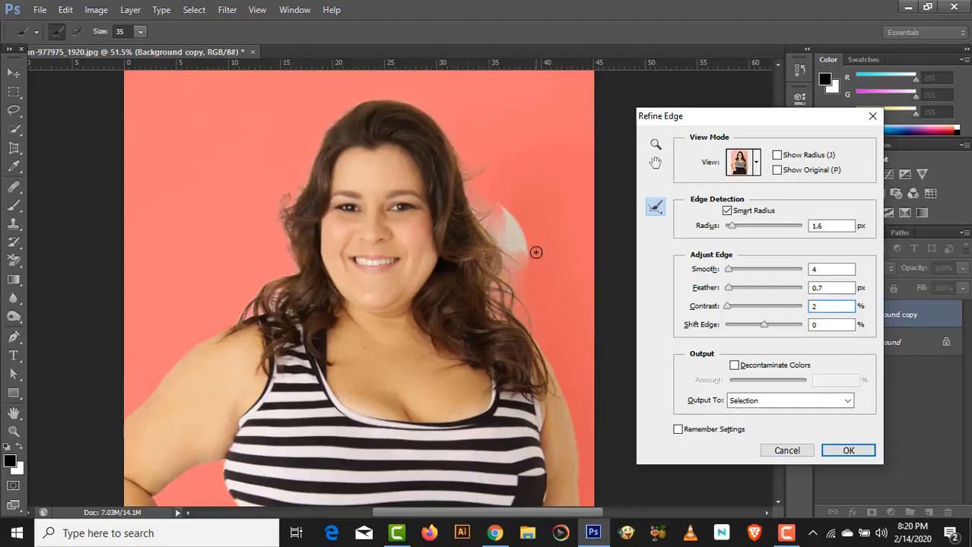
{"action": "mouse_move", "coordinate": [536, 252]}
{"action": "left_mouse_down"}
{"action": "mouse_move", "coordinate": [502, 214]}
{"action": "mouse_move", "coordinate": [524, 279]}
{"action": "mouse_move", "coordinate": [520, 246]}
{"action": "mouse_move", "coordinate": [520, 301]}
{"action": "mouse_move", "coordinate": [496, 289]}
{"action": "mouse_move", "coordinate": [497, 318]}
{"action": "mouse_move", "coordinate": [515, 222]}
{"action": "mouse_move", "coordinate": [481, 226]}
{"action": "mouse_move", "coordinate": [473, 184]}
{"action": "mouse_move", "coordinate": [477, 210]}
{"action": "left_mouse_up"}
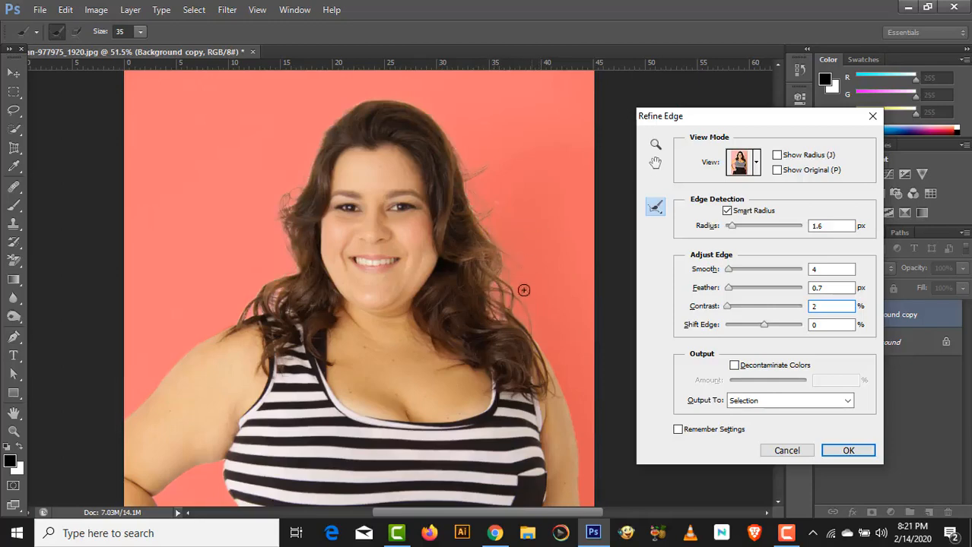
{"action": "left_click", "coordinate": [850, 451]}
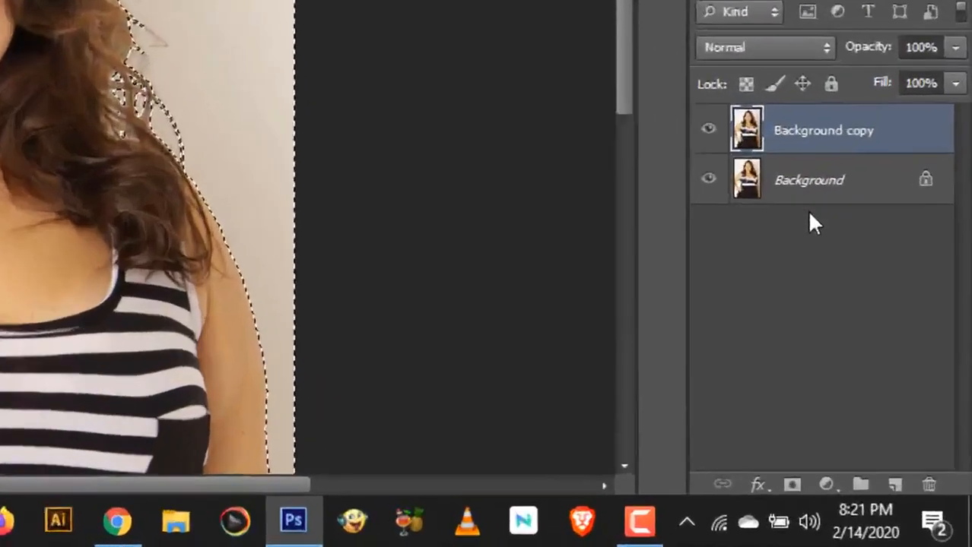
Step: Add a pure white Solid Color fill layer above the background copy, masked by the refined selection around the woman
{"action": "left_click", "coordinate": [827, 484]}
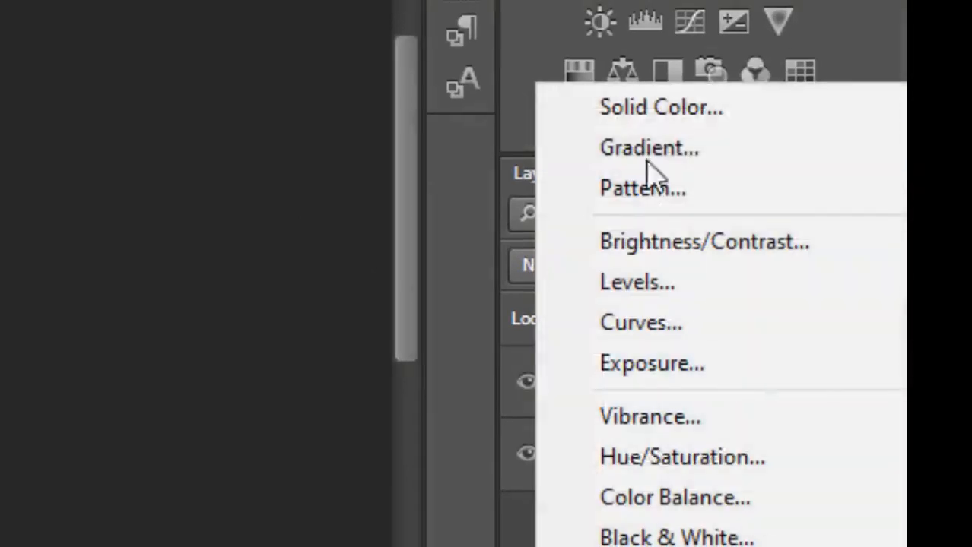
{"action": "left_click", "coordinate": [665, 114]}
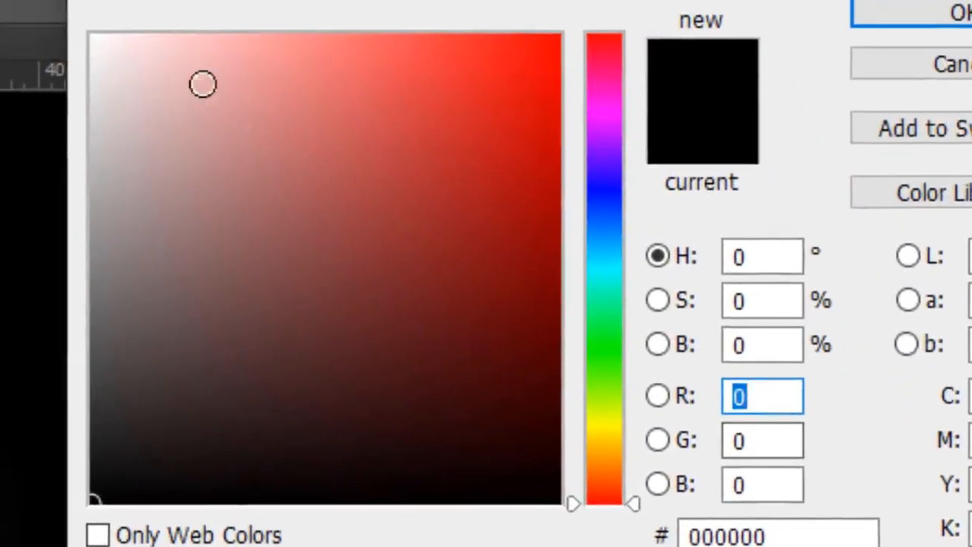
{"action": "left_click_drag", "start_coordinate": [202, 84], "coordinate": [91, 35]}
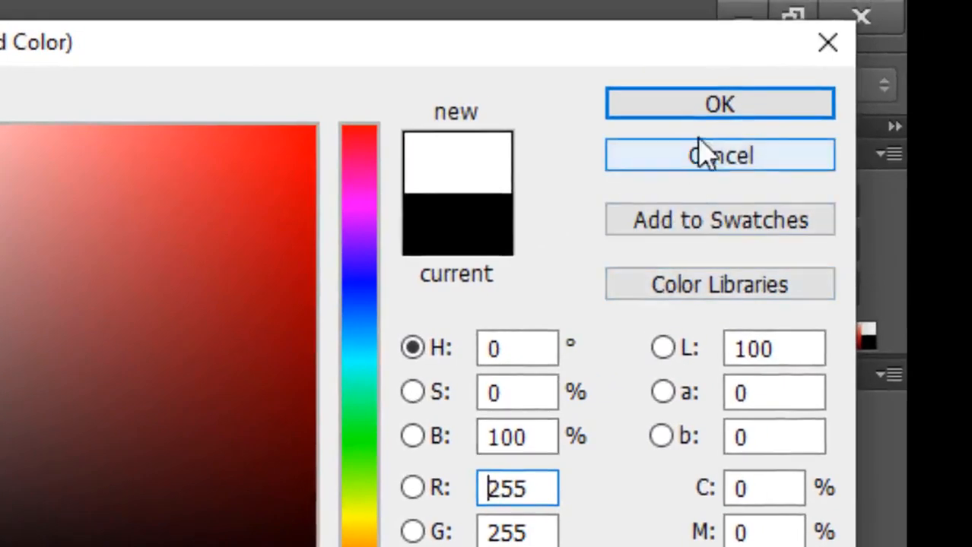
{"action": "left_click", "coordinate": [718, 106]}
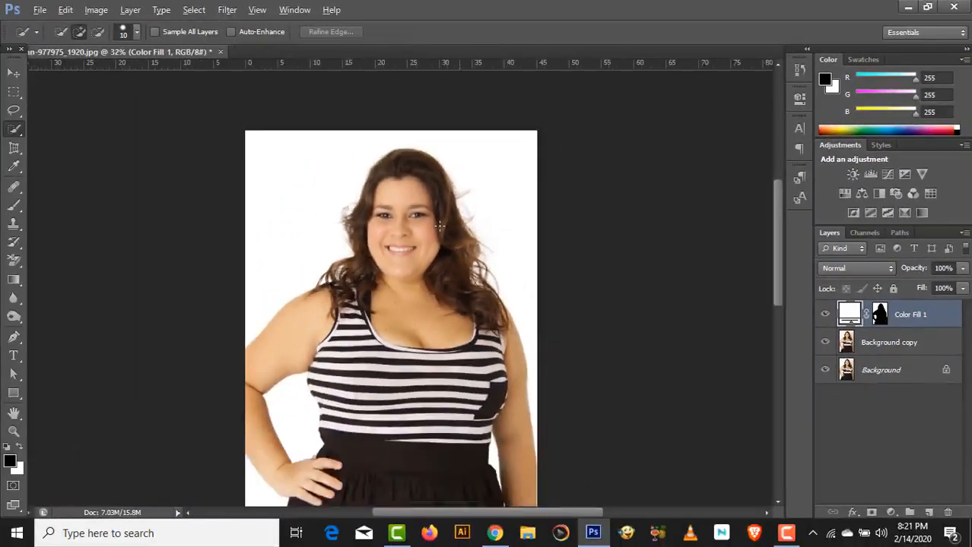
Step: Toggle the white fill layer's visibility off and on to compare the new background with the original
{"action": "scroll", "coordinate": [439, 226], "scroll_direction": "down", "scroll_amount": 2}
{"action": "scroll", "coordinate": [434, 235], "scroll_direction": "up", "scroll_amount": 3}
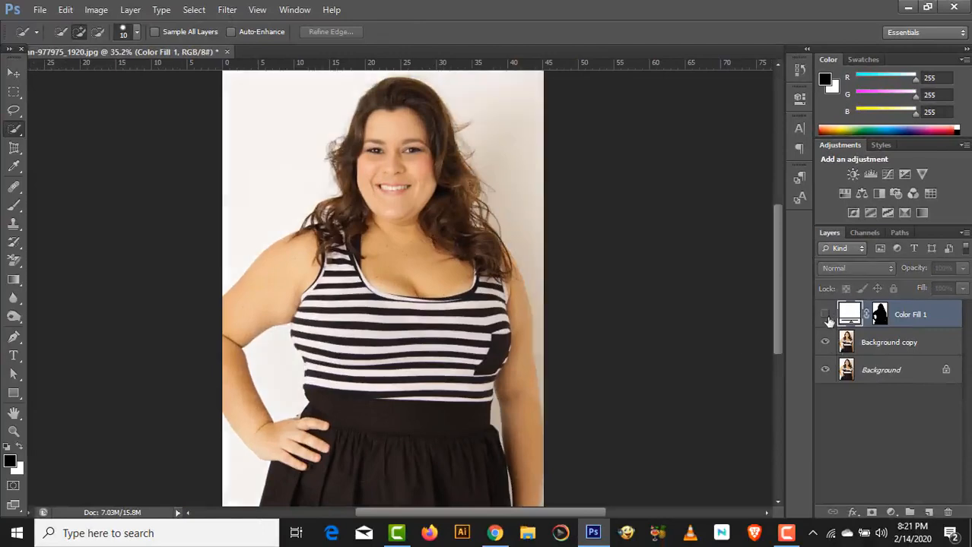
{"action": "left_click", "coordinate": [825, 315]}
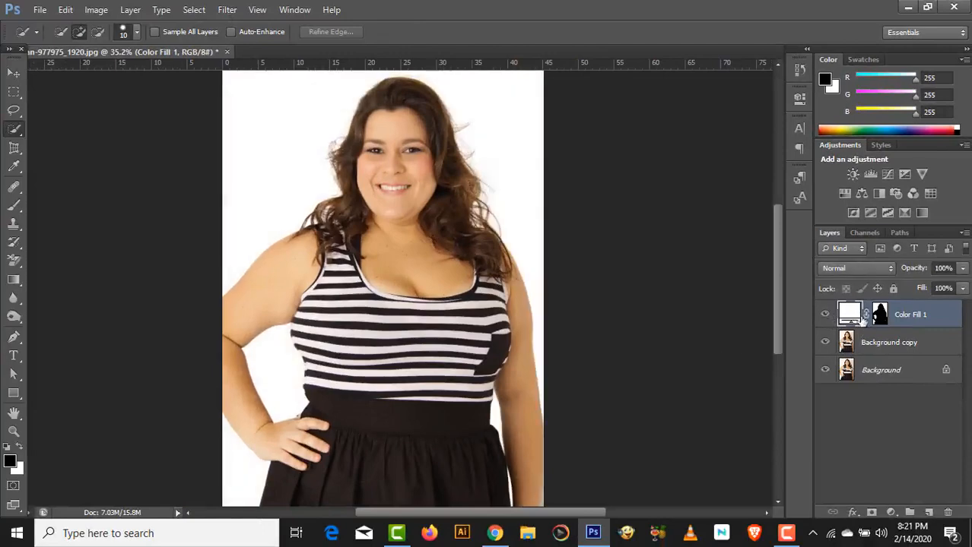
Step: Change the fill layer's color to bright blue (007eff) and view the whole portrait against it
{"action": "double_click", "coordinate": [856, 316]}
{"action": "left_click_drag", "start_coordinate": [727, 122], "coordinate": [771, 30]}
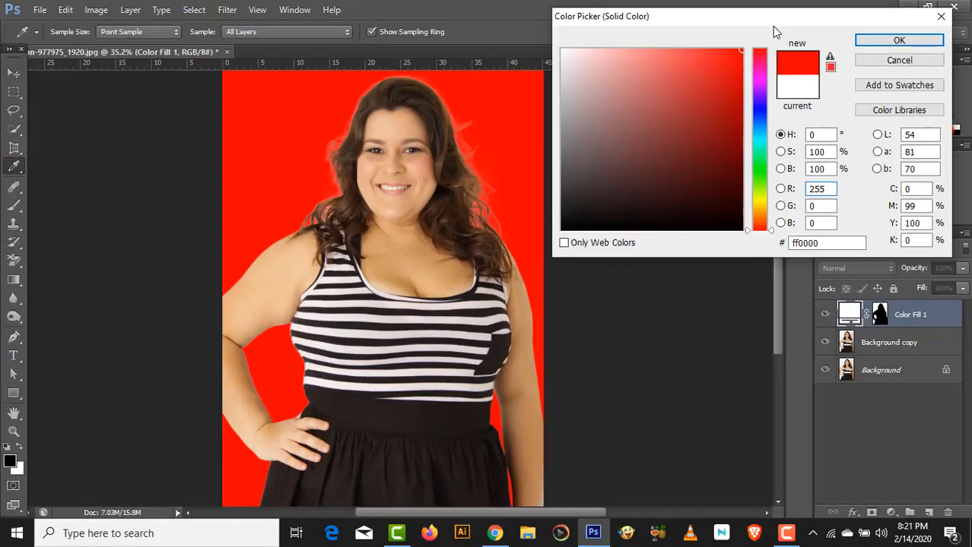
{"action": "left_click", "coordinate": [764, 124]}
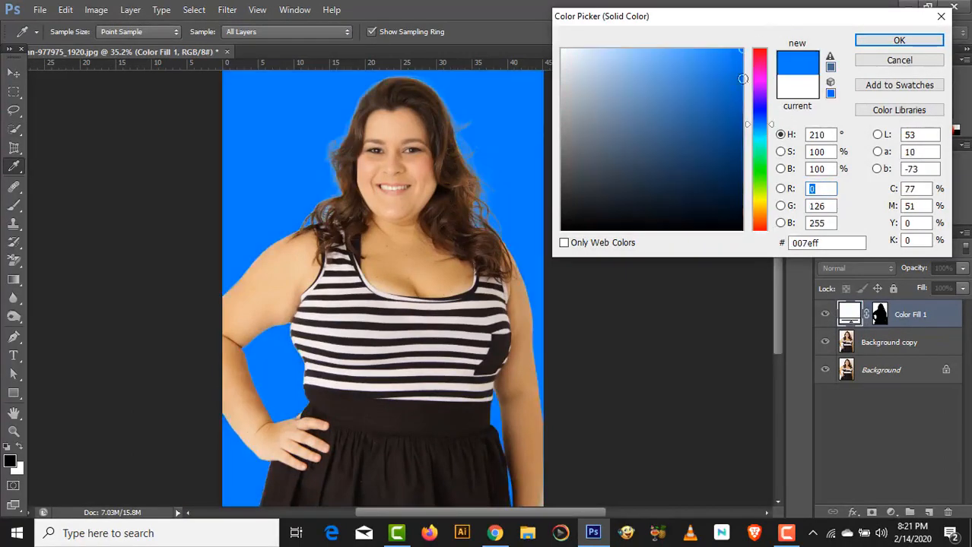
{"action": "left_click", "coordinate": [882, 43]}
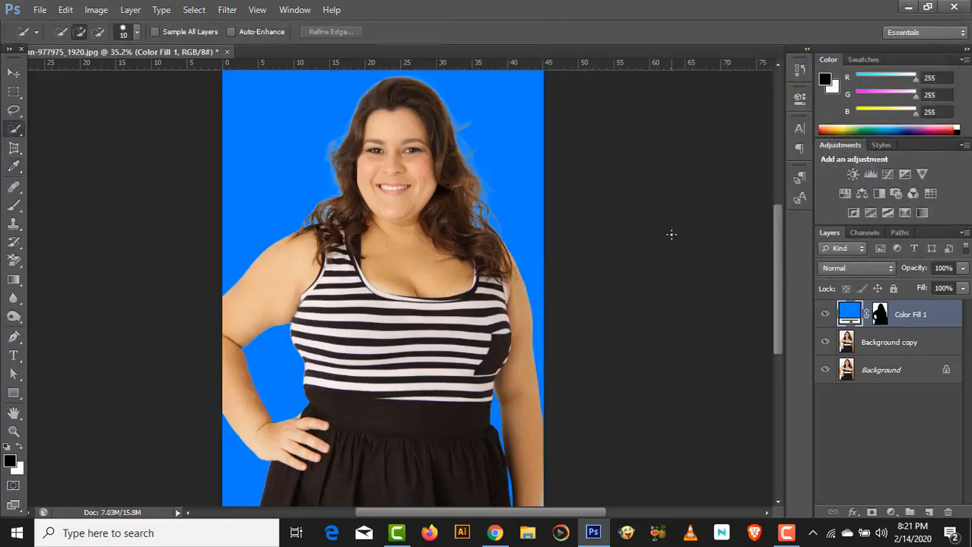
{"action": "scroll", "coordinate": [409, 222], "scroll_direction": "down", "scroll_amount": 2}
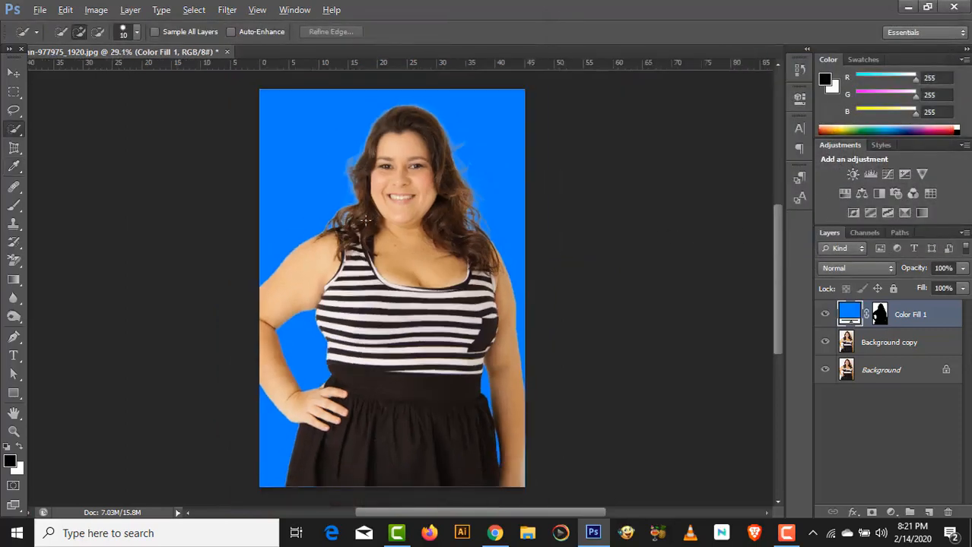